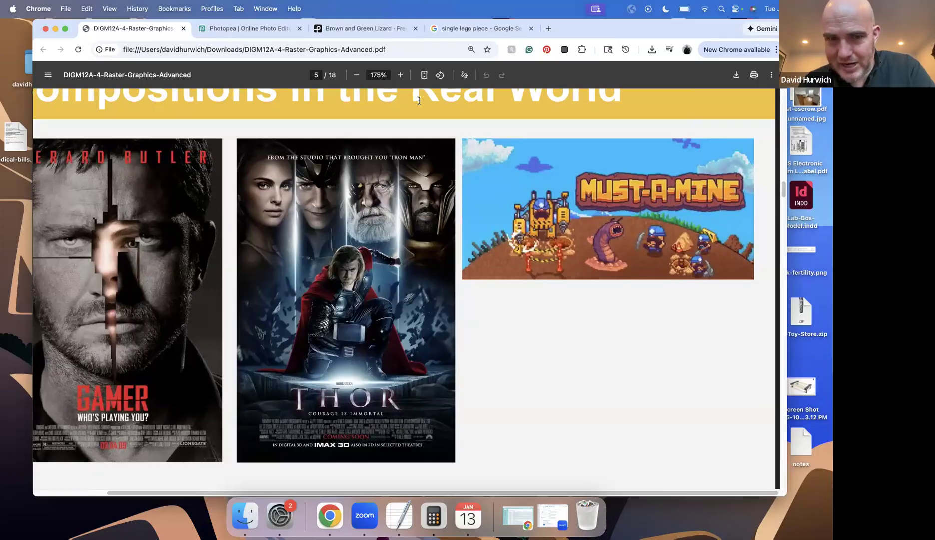
- Read through the slides from the composition examples to the Marquee / Elliptical Marquee / Marching Ants slide at 110% zoom
{"action": "left_click", "coordinate": [356, 75]}
{"action": "left_click", "coordinate": [356, 75]}
{"action": "left_click", "coordinate": [357, 75]}
{"action": "scroll", "coordinate": [343, 211], "scroll_direction": "down", "scroll_amount": 1}
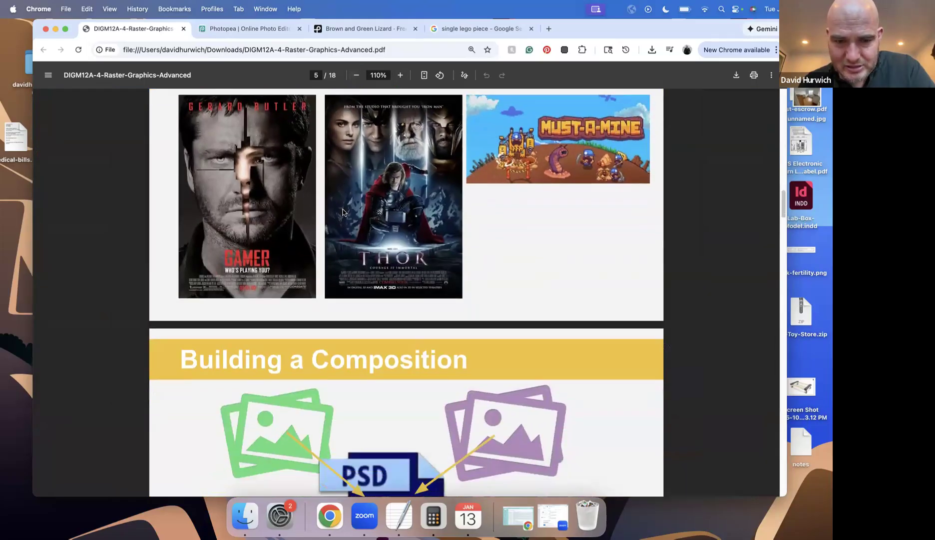
{"action": "scroll", "coordinate": [342, 212], "scroll_direction": "down", "scroll_amount": 10}
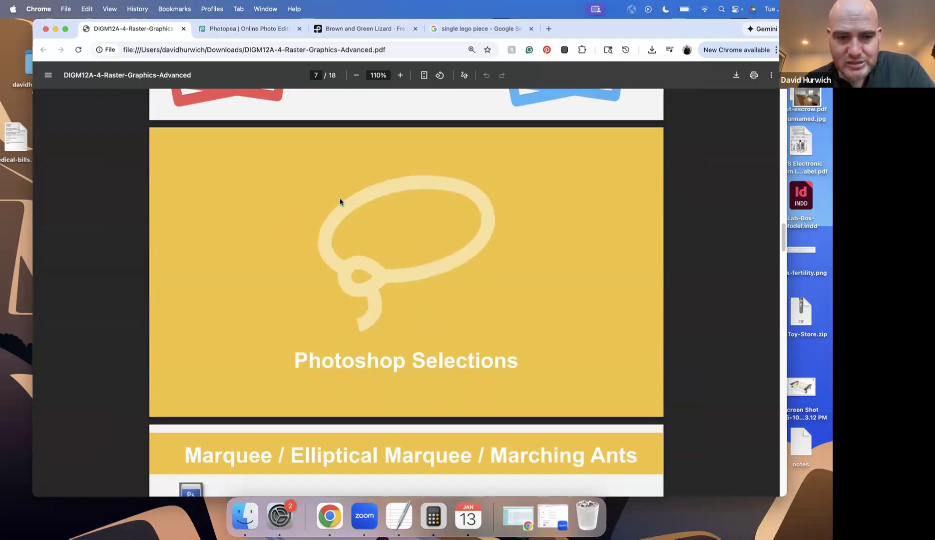
{"action": "scroll", "coordinate": [340, 201], "scroll_direction": "down", "scroll_amount": 5}
{"action": "scroll", "coordinate": [339, 194], "scroll_direction": "down", "scroll_amount": 2}
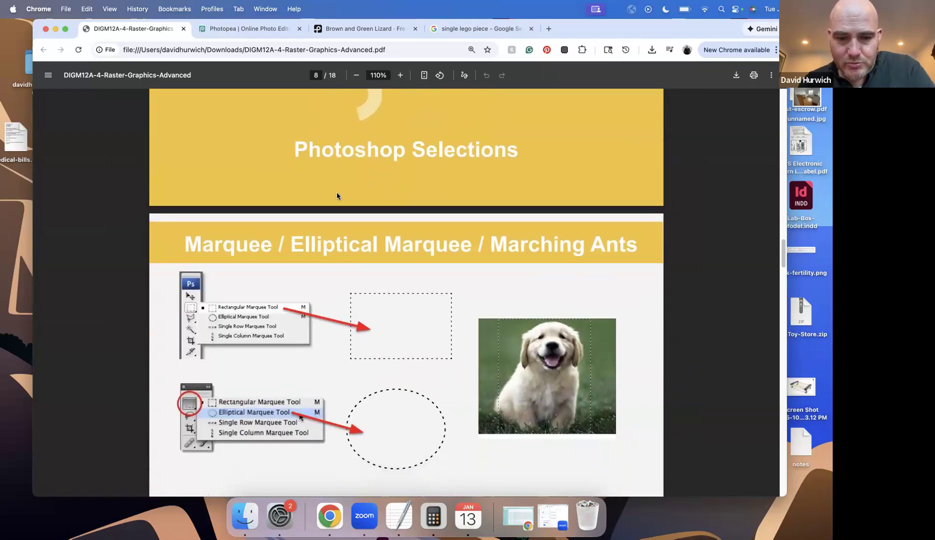
- Switch to Photopea and close New Project.psd and the puppy photo without saving either one
{"action": "left_click", "coordinate": [253, 29]}
{"action": "left_click", "coordinate": [202, 100]}
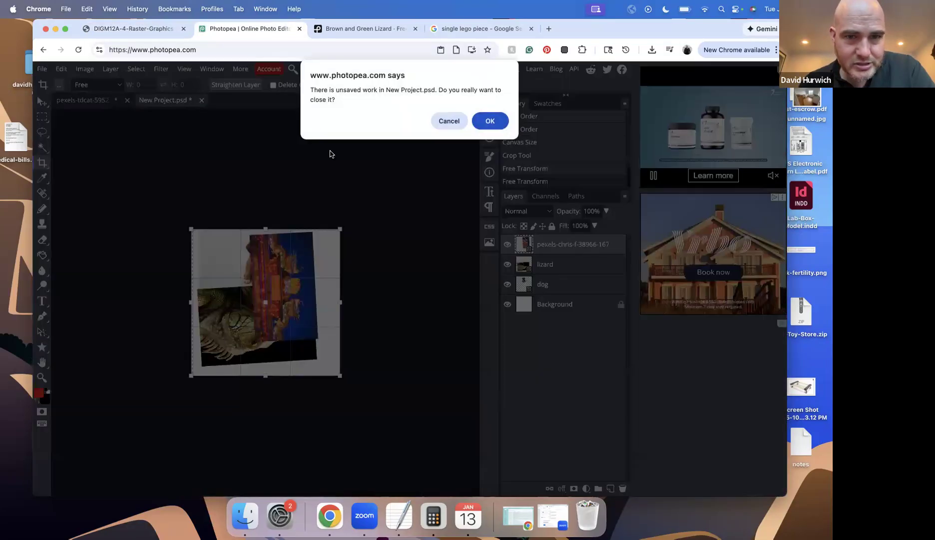
{"action": "key", "text": "Return"}
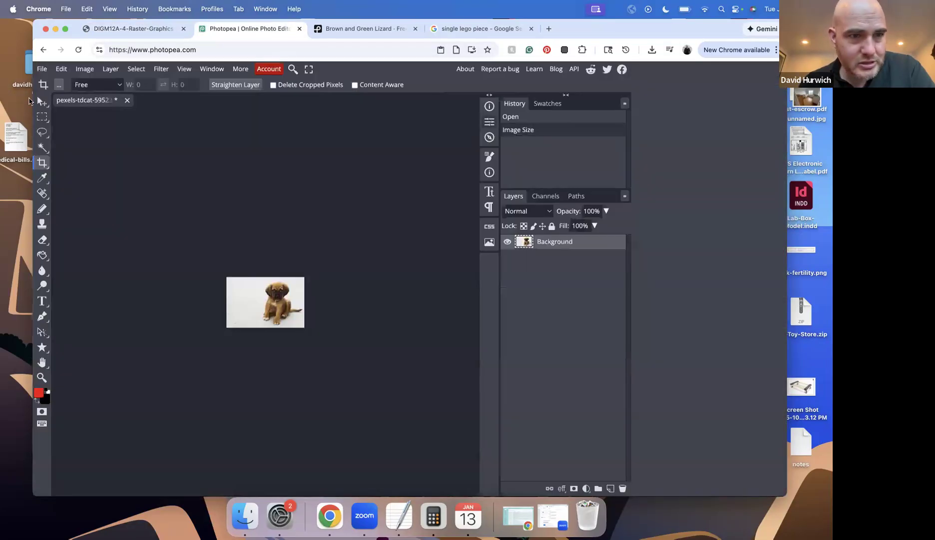
{"action": "left_click", "coordinate": [127, 101]}
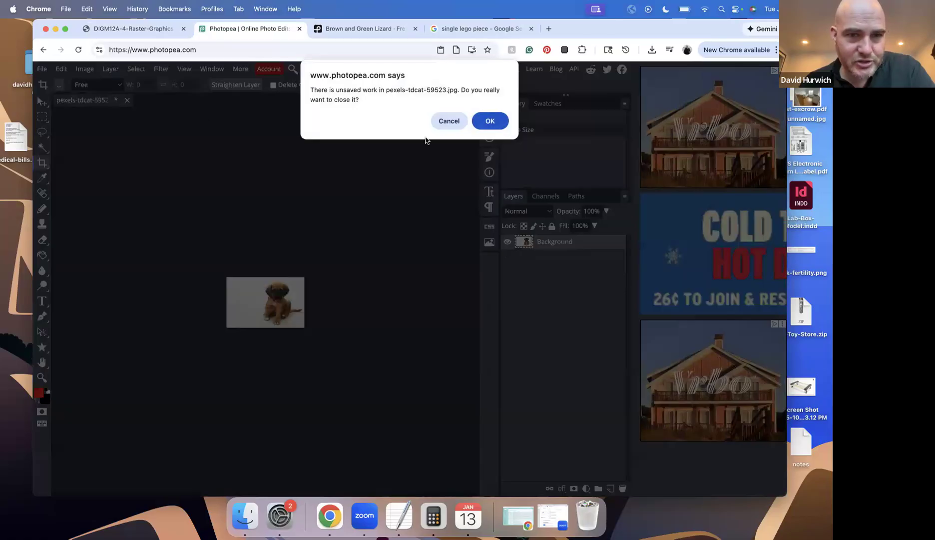
{"action": "key", "text": "Return"}
- Open Exercise-1-Rectangle-Marquee.psd from the DIGM12A-2-Photoshop-Selections folder and enlarge it to fill the canvas area
{"action": "left_click", "coordinate": [42, 68]}
{"action": "left_click", "coordinate": [46, 98]}
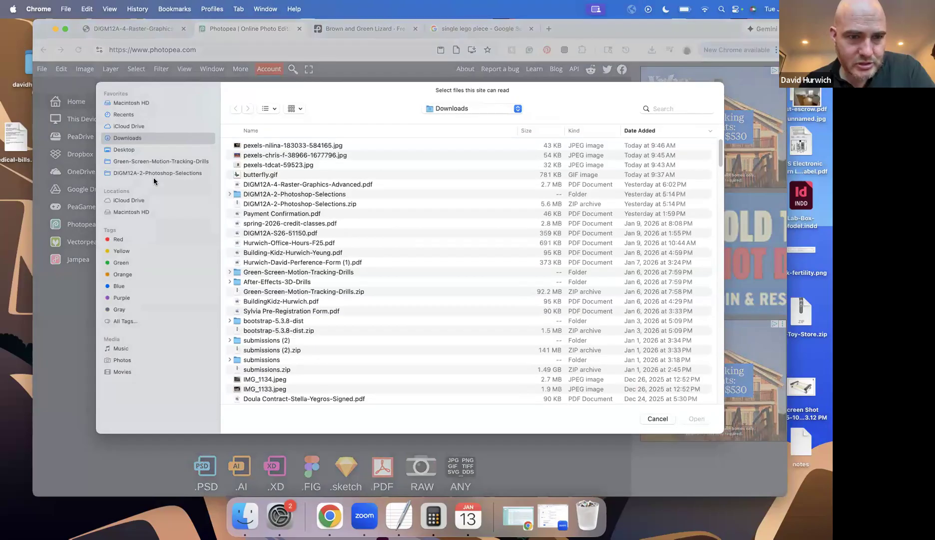
{"action": "left_click", "coordinate": [153, 174]}
{"action": "left_click", "coordinate": [272, 146]}
{"action": "double_click", "coordinate": [272, 145]}
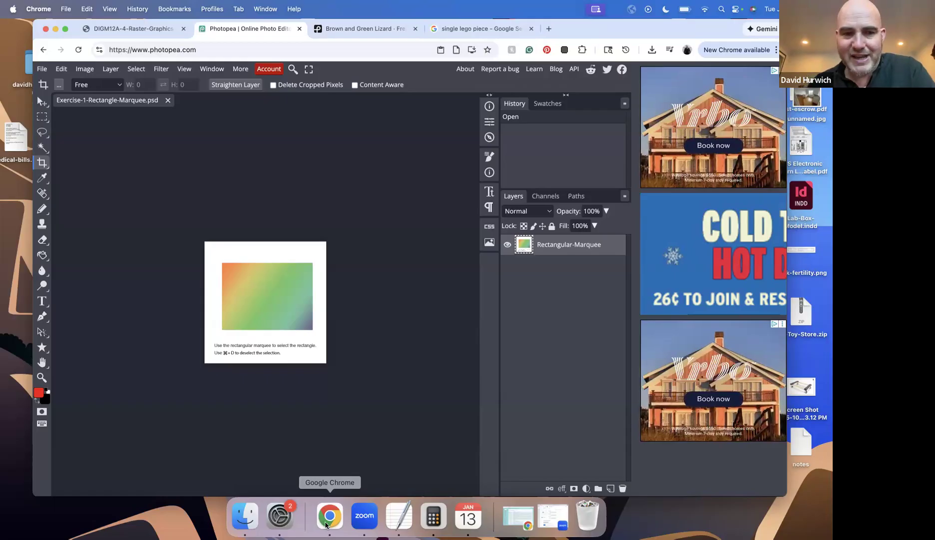
{"action": "key", "text": "super+equal"}
{"action": "key", "text": "super+equal"}
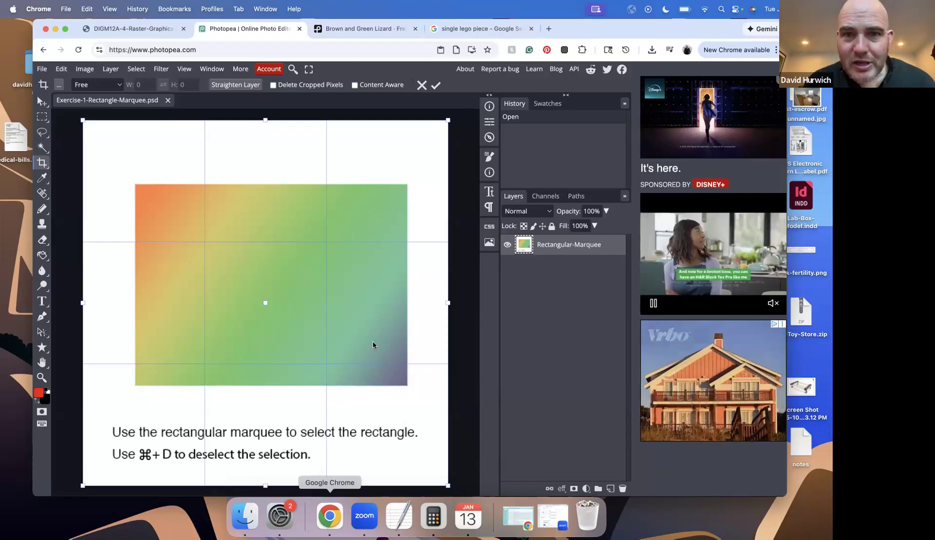
- Go to Google Drive in place of the lego image search and create a blank Google Docs document
{"action": "left_click", "coordinate": [452, 36]}
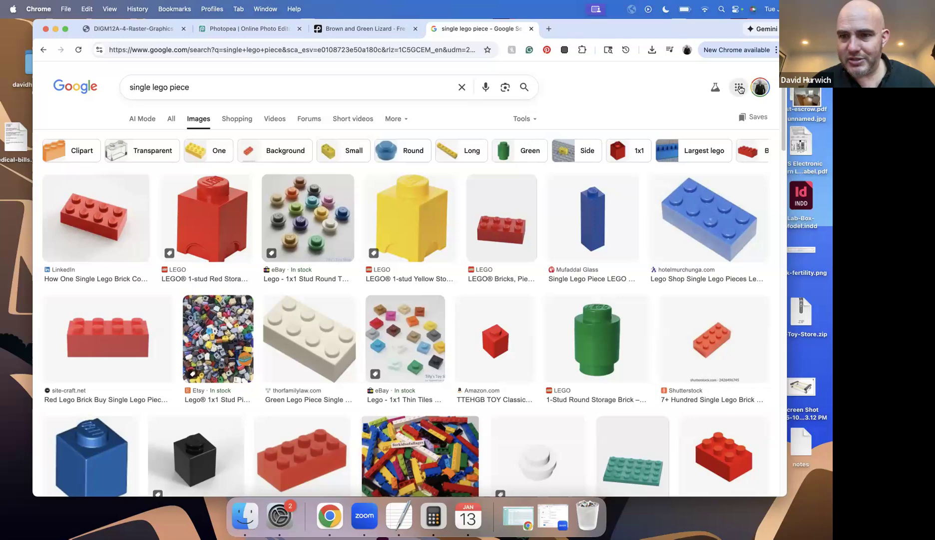
{"action": "left_click", "coordinate": [738, 87]}
{"action": "left_click", "coordinate": [624, 144]}
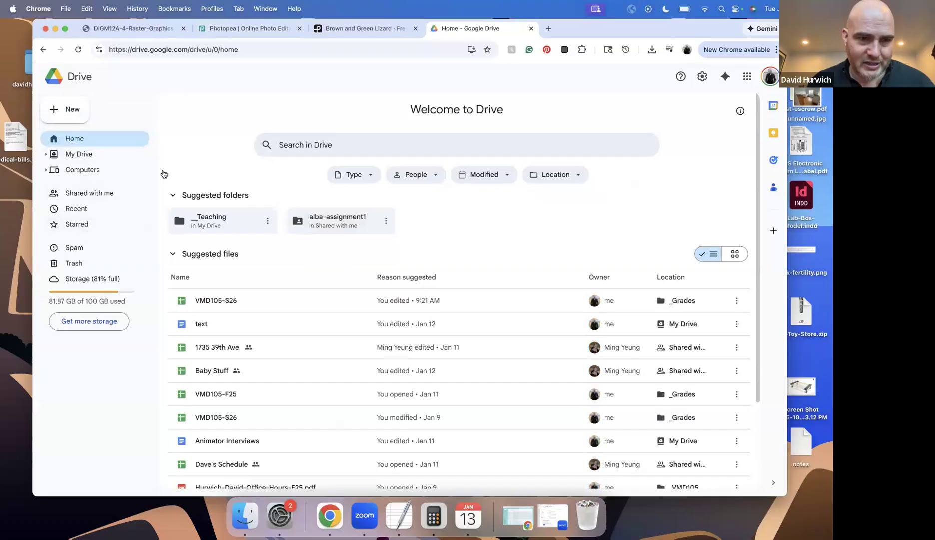
{"action": "left_click", "coordinate": [84, 119]}
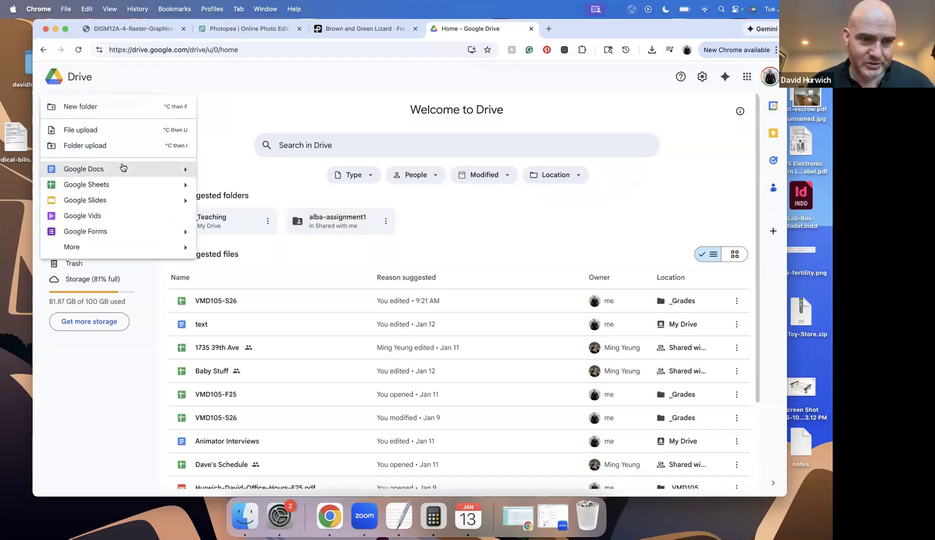
{"action": "left_click", "coordinate": [122, 168]}
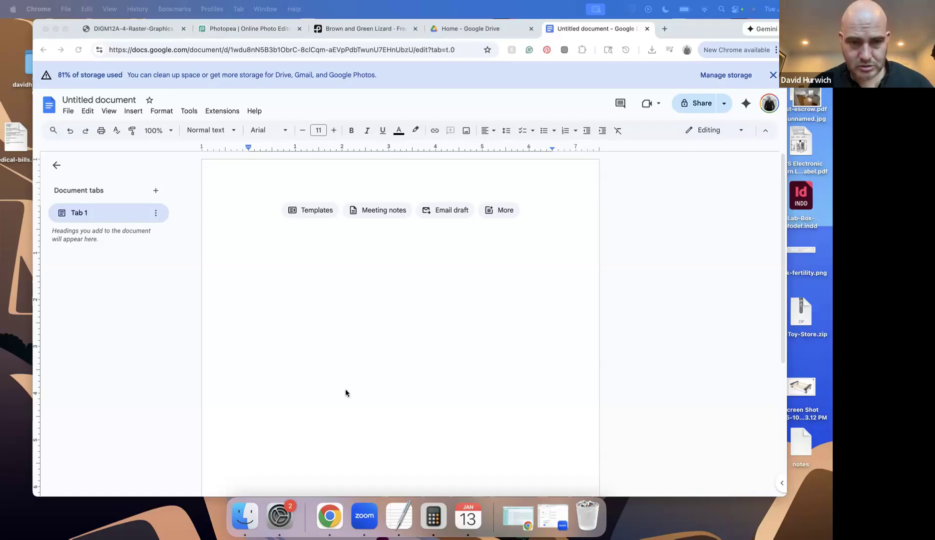
{"action": "left_click", "coordinate": [344, 368]}
{"action": "type", "text": "Dear Student,  This is Mr. Hurwich, the instructor for VMD105. If received this email you did not attend the first session of the course that was Monday, January 12th between 9am - 12pm. Please note that if you do not attend on Wednesday, January 14th you may be dropped from the course.  If you are remaining in the course, but can not make Wednesdays course please email me as soon as possible.  Take care,  David Hurwich"}
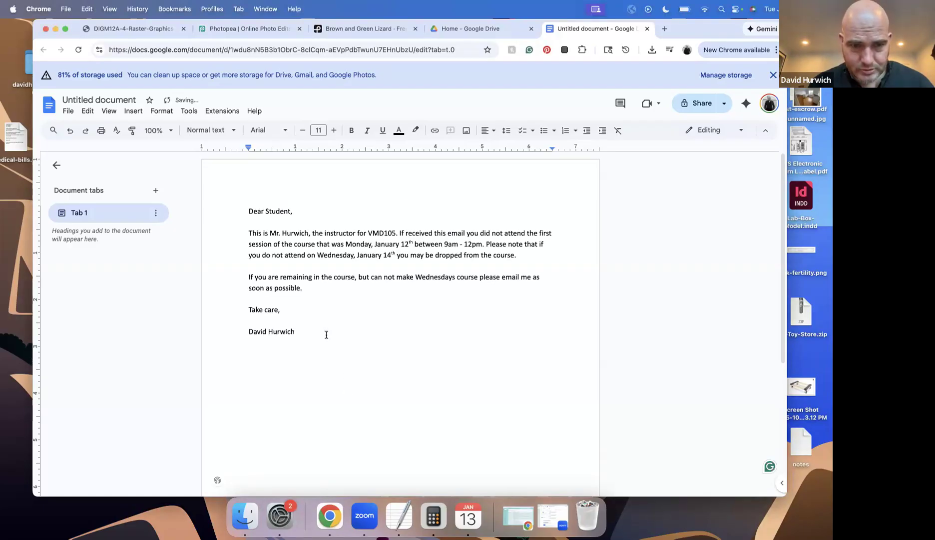
{"action": "key", "text": "super+a"}
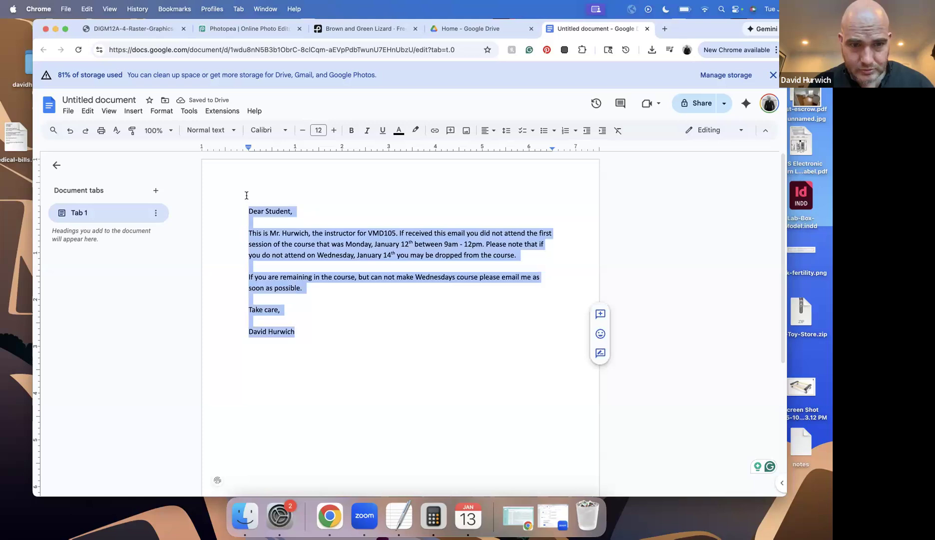
{"action": "key", "text": "super+Tab"}
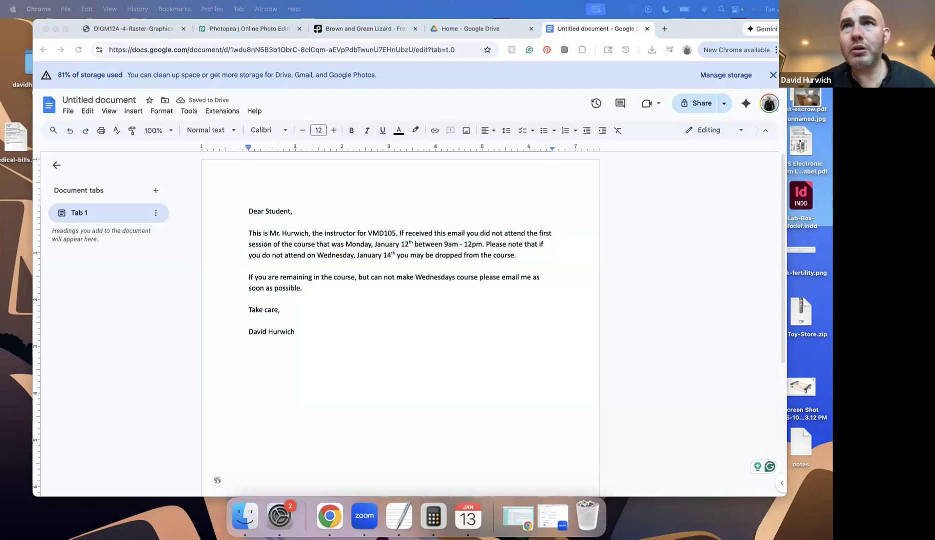
- Replace the whole letter in the document with three paragraphs of Lorem ipsum placeholder text
{"action": "left_click_drag", "start_coordinate": [329, 340], "coordinate": [231, 187]}
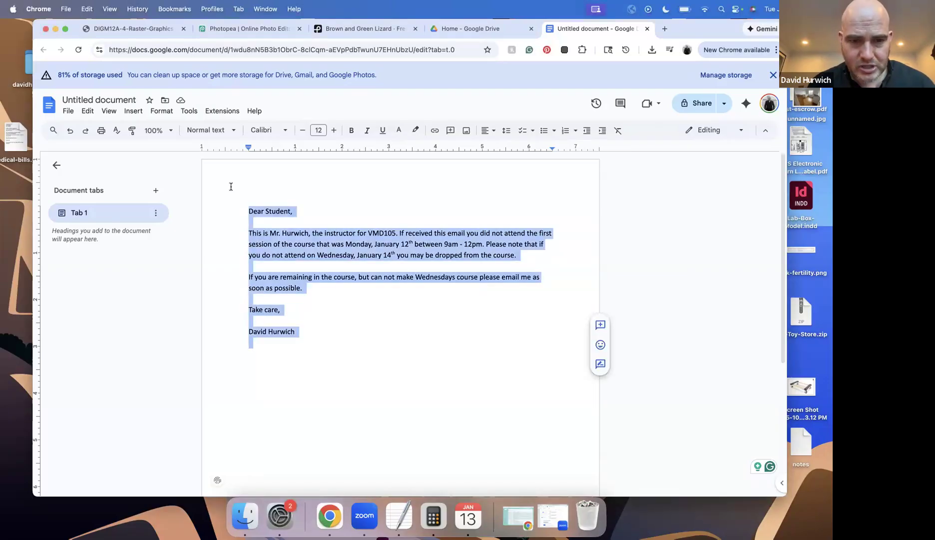
{"action": "key", "text": "super+v"}
{"action": "left_click_drag", "start_coordinate": [248, 239], "coordinate": [512, 347]}
{"action": "key", "text": "BackSpace"}
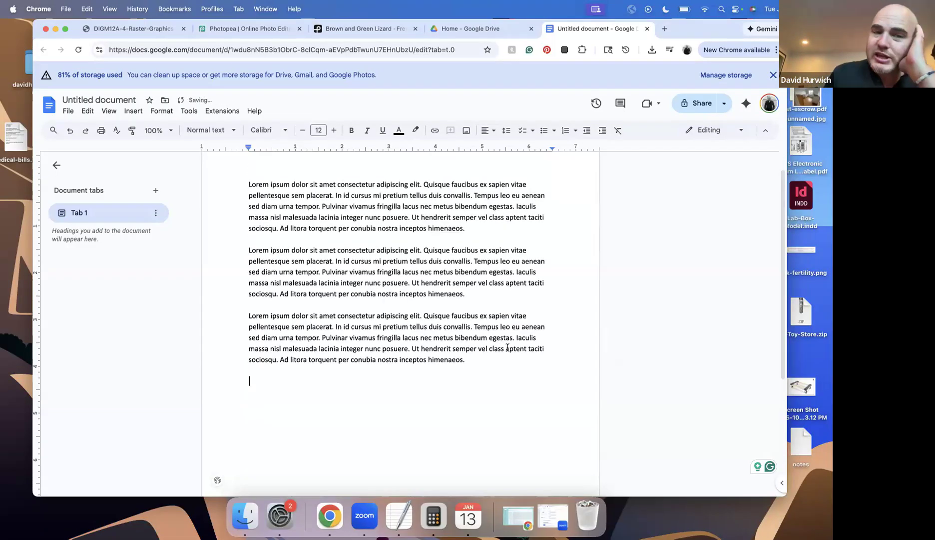
{"action": "scroll", "coordinate": [506, 347], "scroll_direction": "up", "scroll_amount": 1}
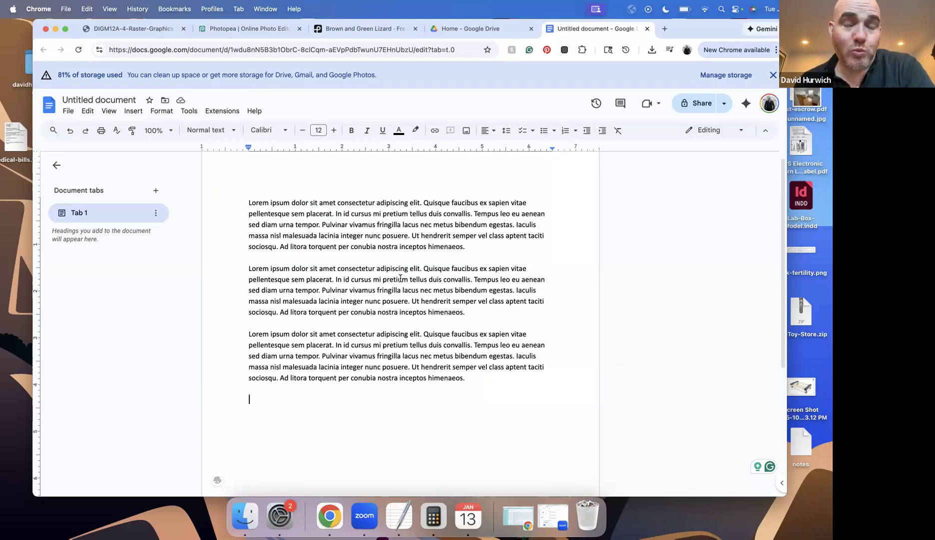
- Select the middle Lorem ipsum paragraph and set its text color to red
{"action": "left_click_drag", "start_coordinate": [363, 301], "coordinate": [242, 271]}
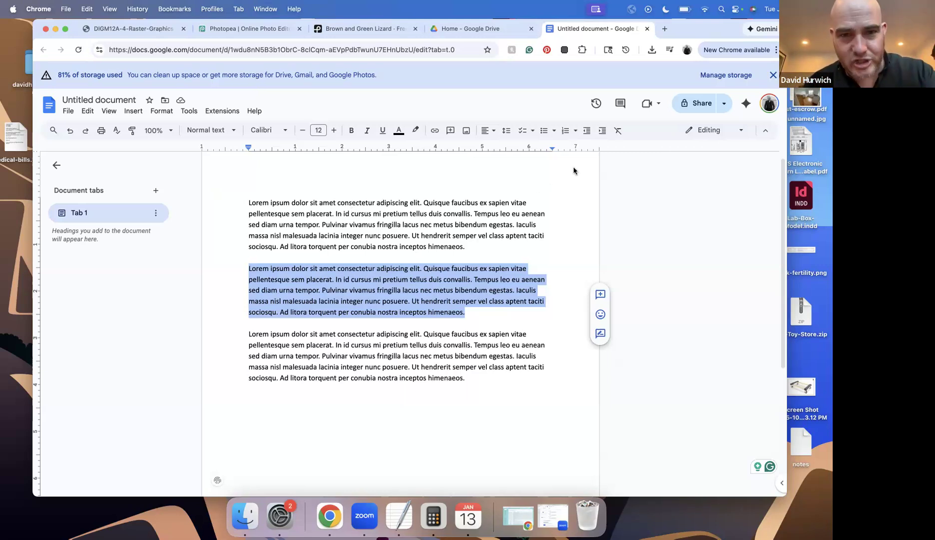
{"action": "left_click", "coordinate": [403, 133]}
{"action": "left_click", "coordinate": [414, 160]}
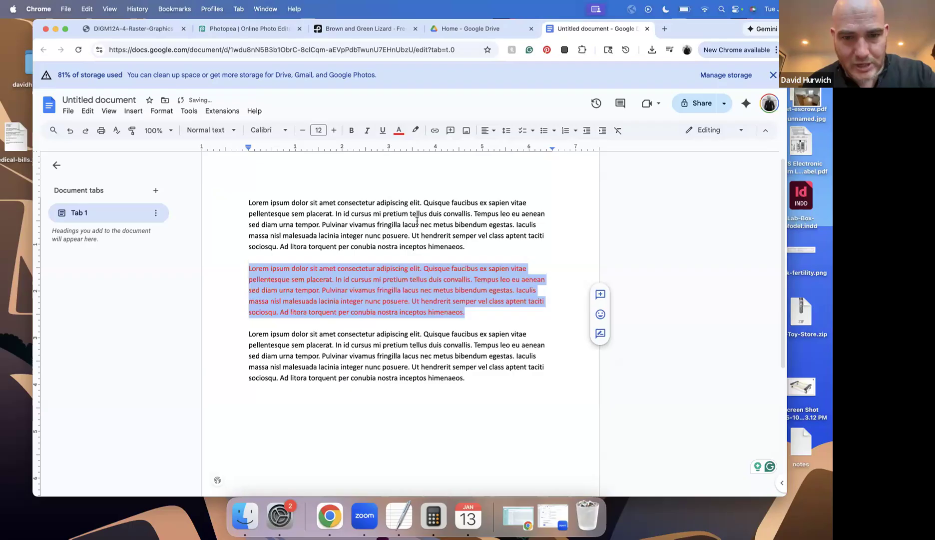
- Reselect the red middle paragraph and set its font to Lobster
{"action": "left_click", "coordinate": [483, 311]}
{"action": "left_click", "coordinate": [248, 268], "text": "shift"}
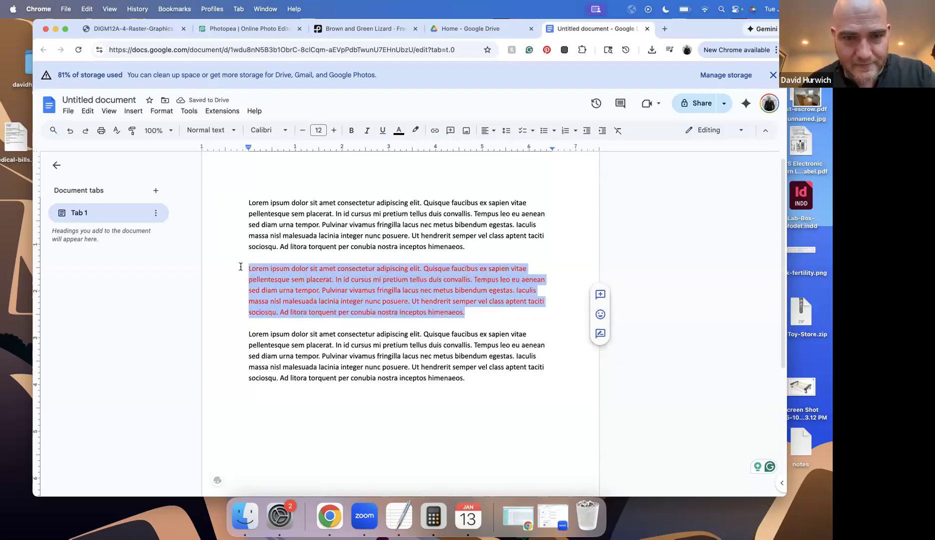
{"action": "left_click", "coordinate": [272, 129]}
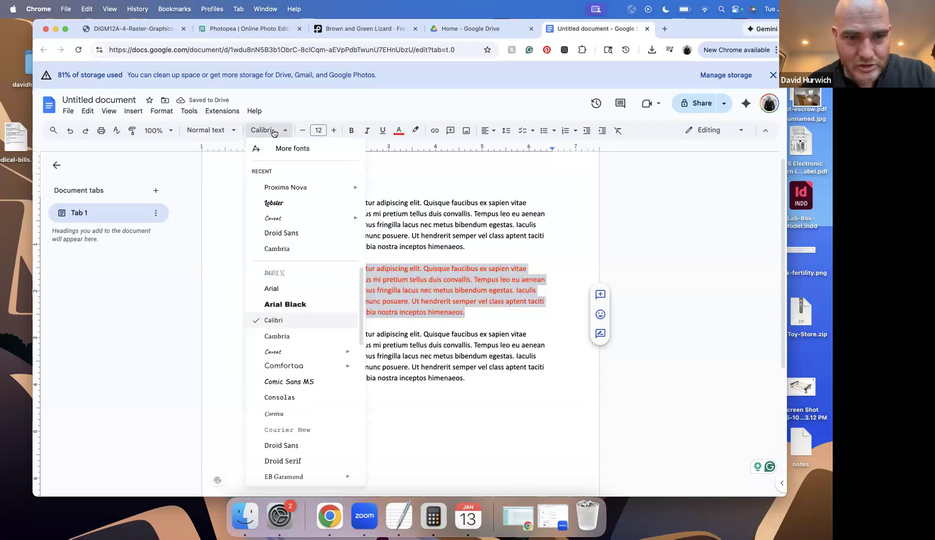
{"action": "left_click", "coordinate": [294, 205]}
{"action": "left_click", "coordinate": [333, 215]}
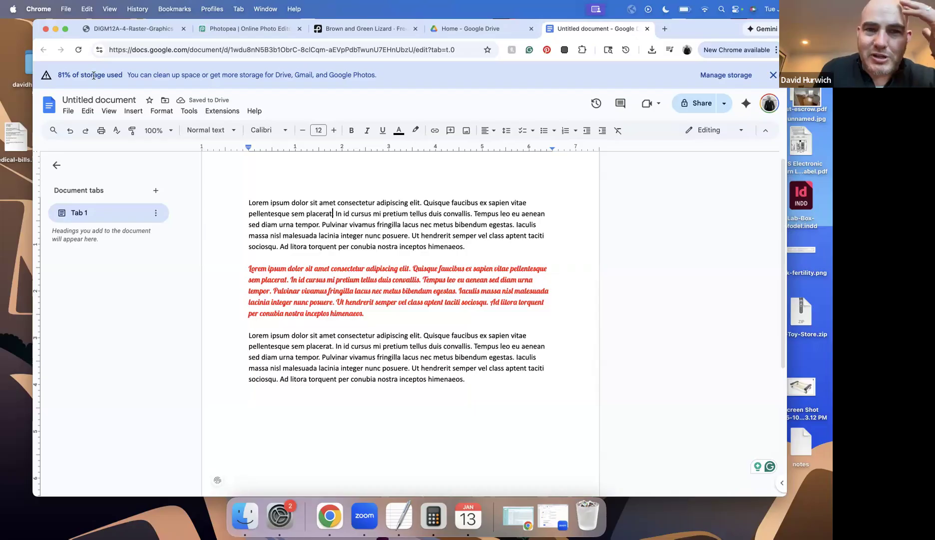
- Switch back to Photopea and select the whole gradient rectangle with the Rectangle Select tool
{"action": "left_click", "coordinate": [229, 28]}
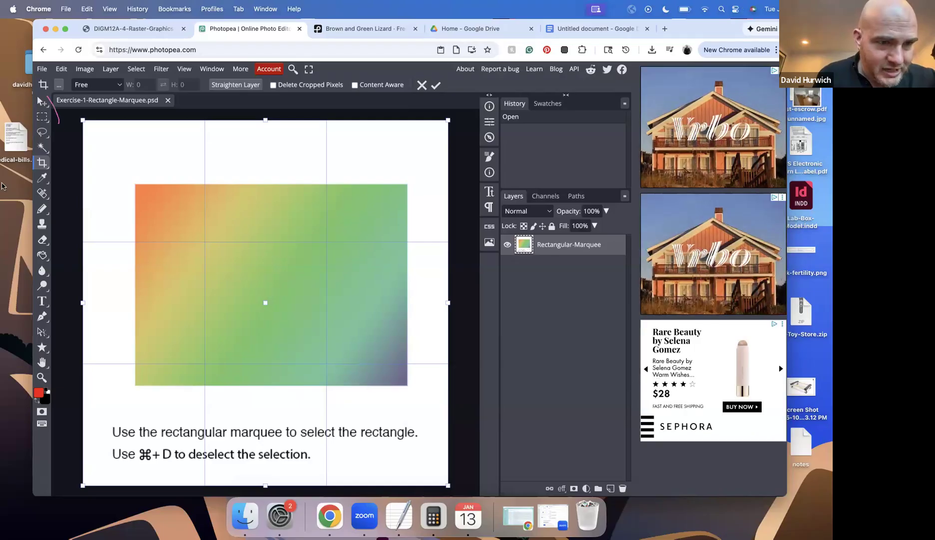
{"action": "left_click_drag", "start_coordinate": [84, 182], "coordinate": [62, 94]}
{"action": "mouse_move", "coordinate": [70, 161]}
{"action": "left_mouse_down"}
{"action": "mouse_move", "coordinate": [70, 176]}
{"action": "mouse_move", "coordinate": [81, 159]}
{"action": "mouse_move", "coordinate": [128, 140]}
{"action": "mouse_move", "coordinate": [134, 160]}
{"action": "mouse_move", "coordinate": [165, 152]}
{"action": "left_mouse_up"}
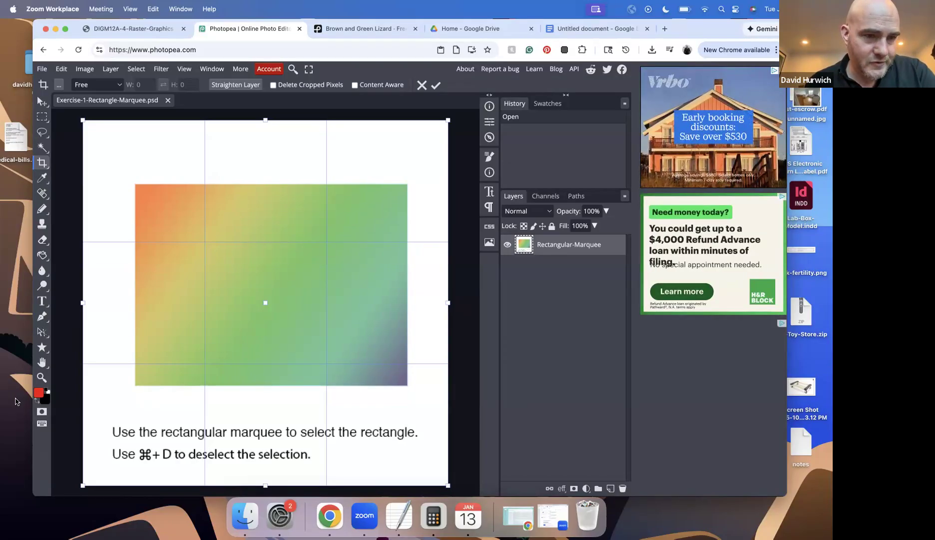
{"action": "left_click", "coordinate": [42, 118]}
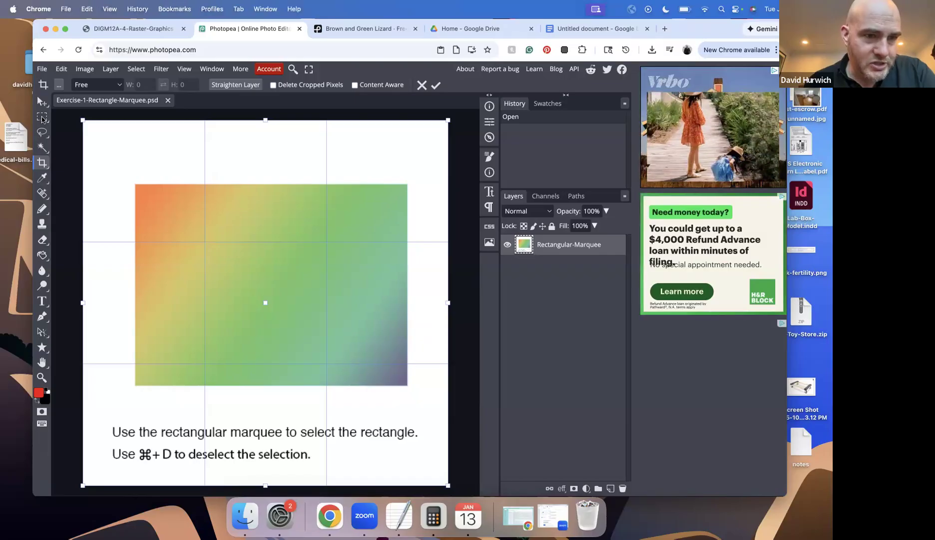
{"action": "left_click", "coordinate": [42, 118]}
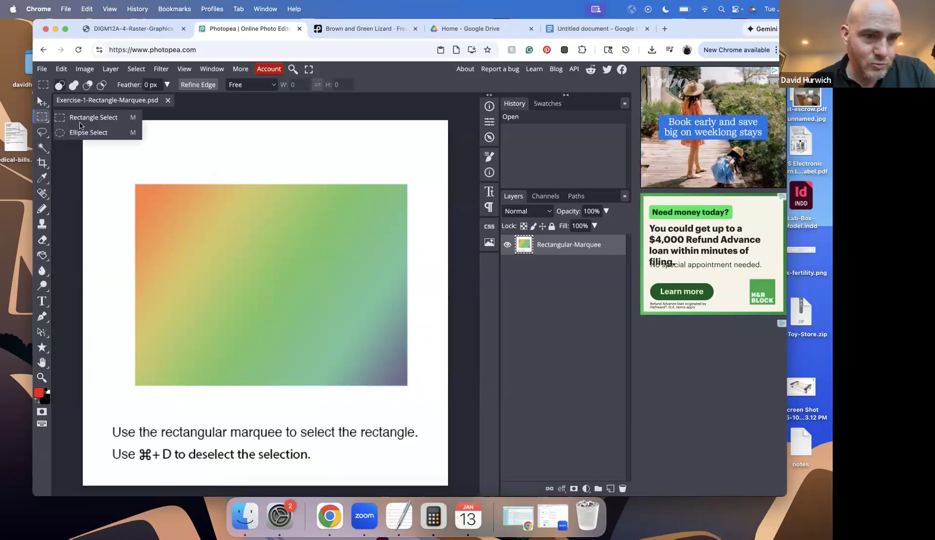
{"action": "left_click", "coordinate": [80, 123]}
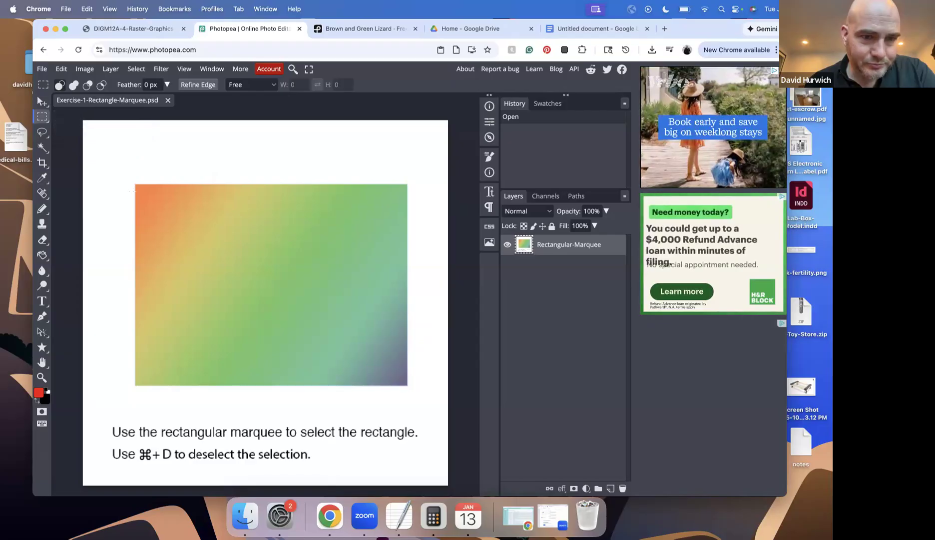
{"action": "left_click_drag", "start_coordinate": [136, 183], "coordinate": [406, 383]}
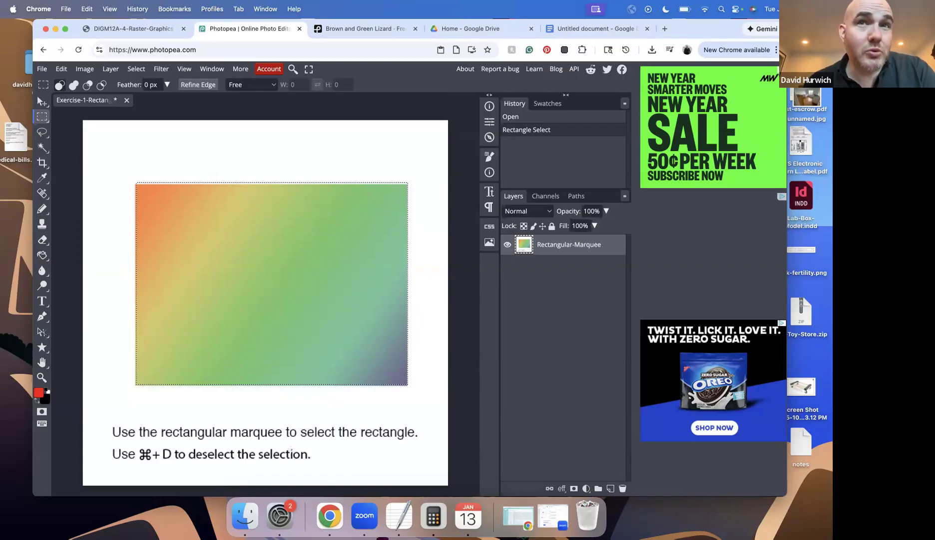
- Deselect the gradient rectangle, then marquee its upper part and deselect that as well
{"action": "left_click", "coordinate": [137, 70]}
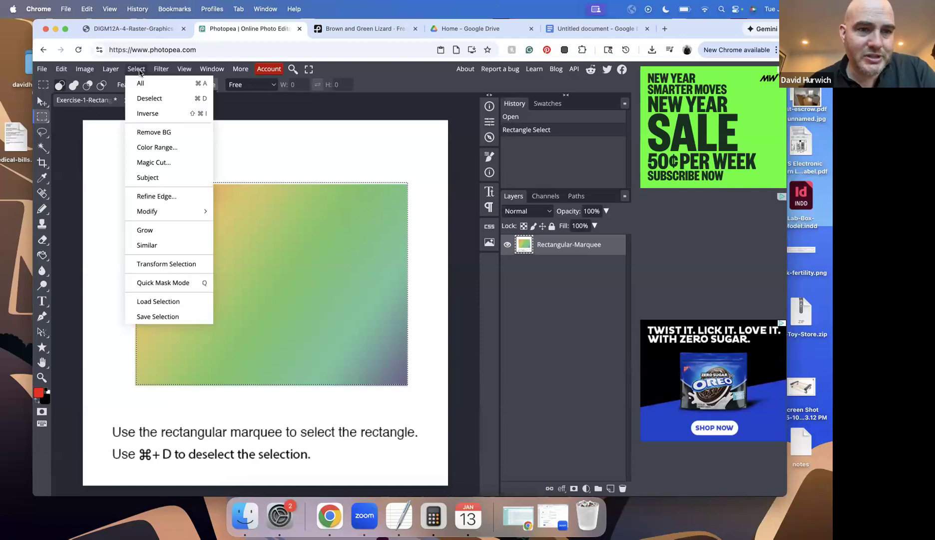
{"action": "left_click", "coordinate": [140, 98]}
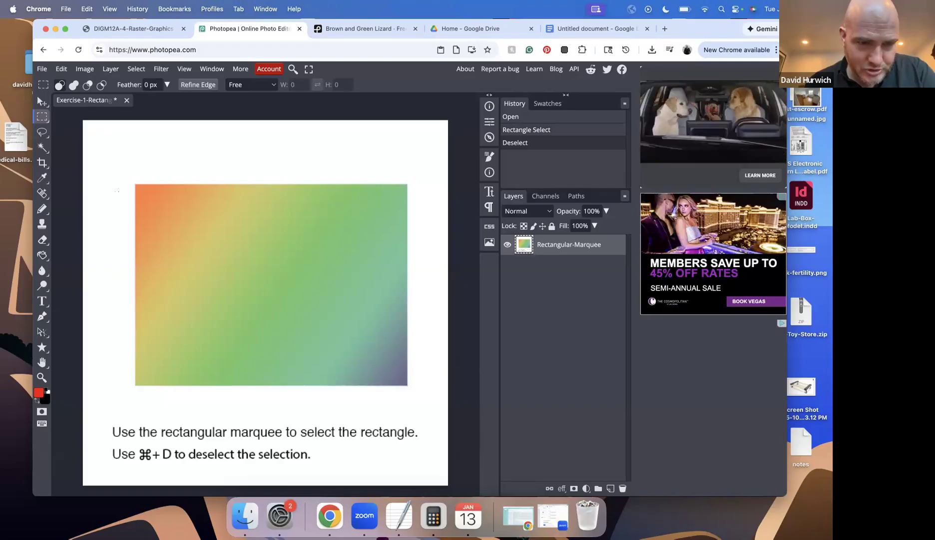
{"action": "left_click_drag", "start_coordinate": [136, 184], "coordinate": [408, 325]}
{"action": "key", "text": "super+d"}
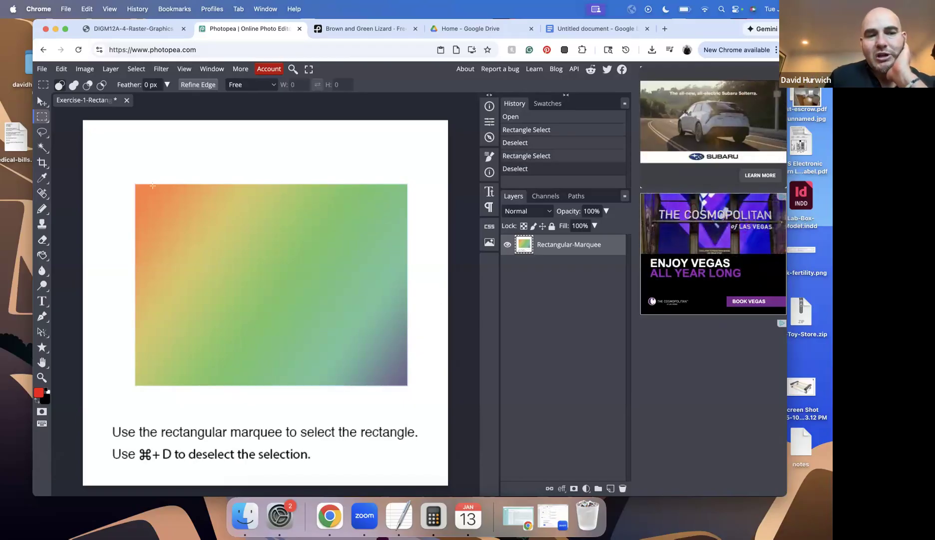
- Draw a rectangular selection over most of the gradient rectangle from its upper-left corner and move the selection down near its lower edge
{"action": "left_click_drag", "start_coordinate": [136, 184], "coordinate": [406, 359]}
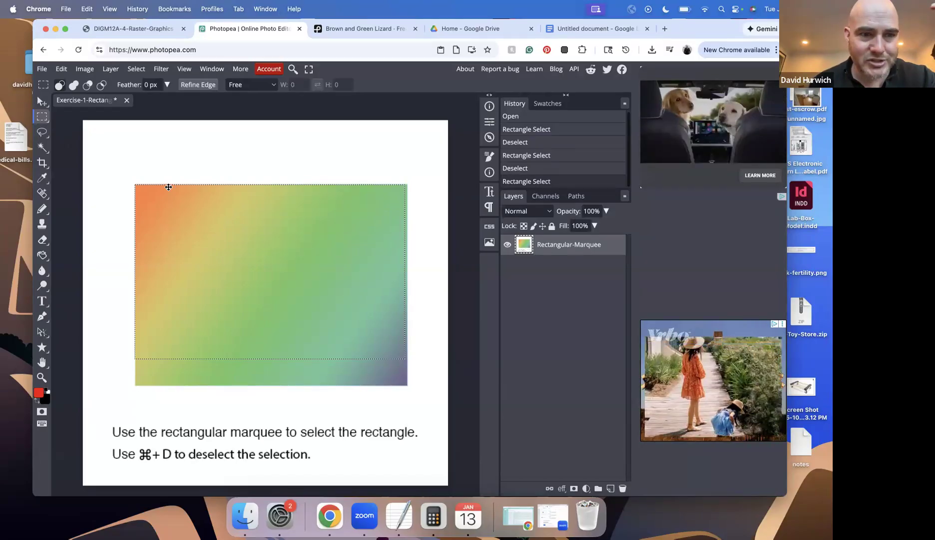
{"action": "left_click_drag", "start_coordinate": [169, 186], "coordinate": [169, 208]}
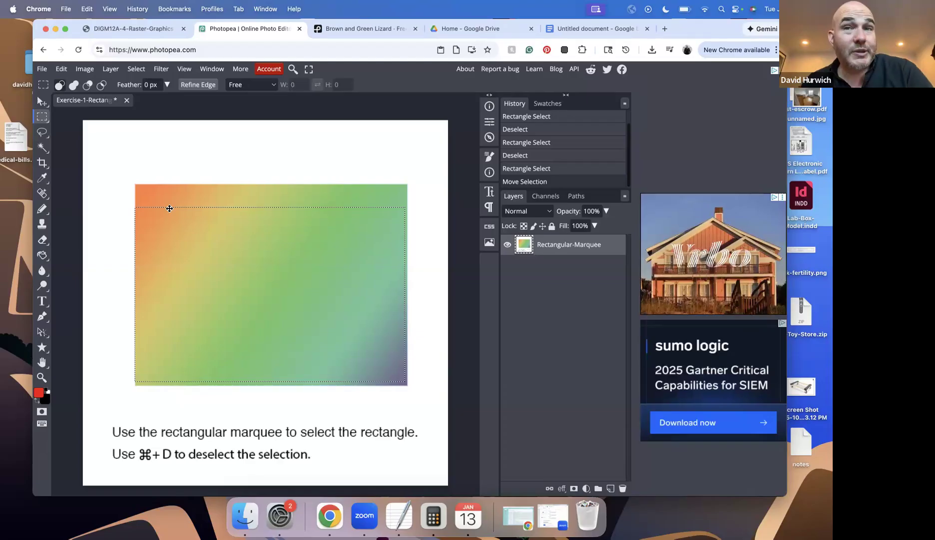
- Move the selected gradient area up over the rectangle's upper edge with the Move tool and deselect it
{"action": "left_click", "coordinate": [43, 104]}
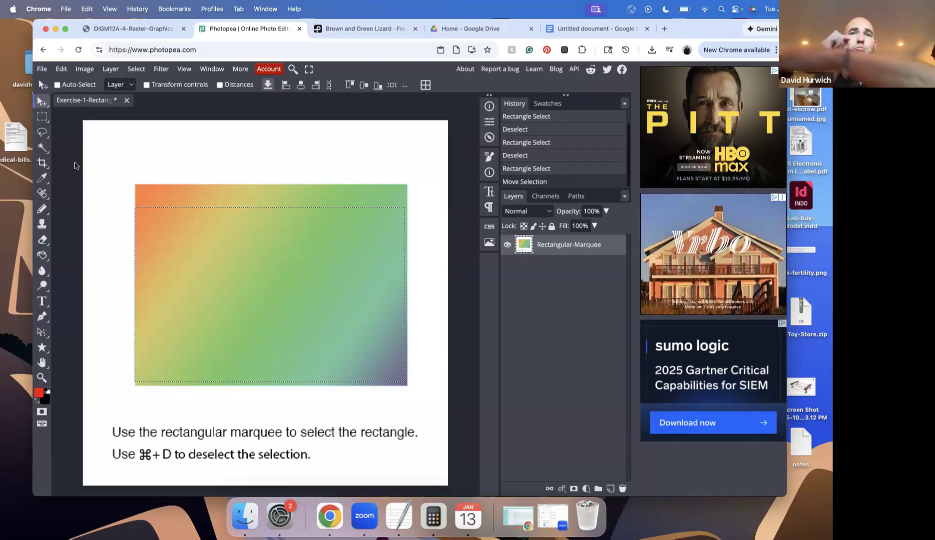
{"action": "left_click_drag", "start_coordinate": [204, 295], "coordinate": [213, 227]}
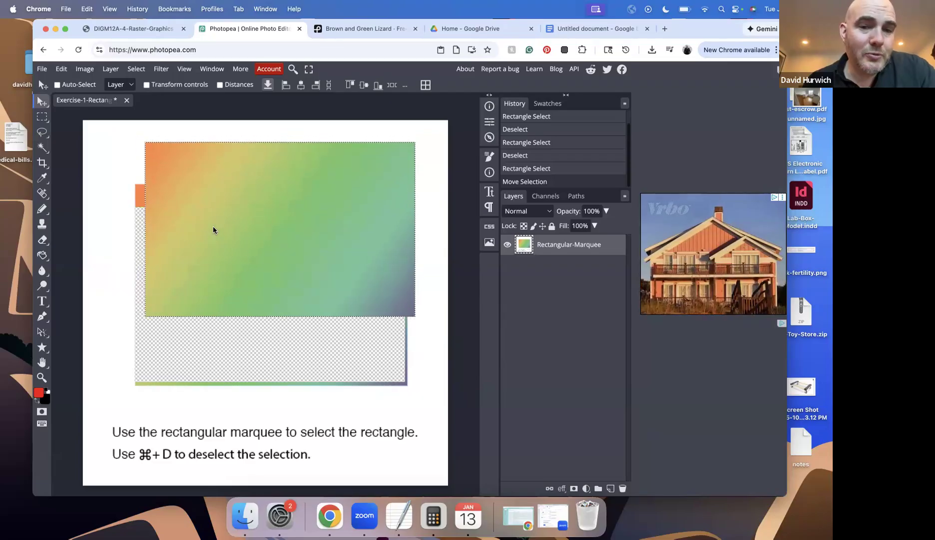
{"action": "left_click", "coordinate": [136, 69]}
{"action": "left_click", "coordinate": [143, 98]}
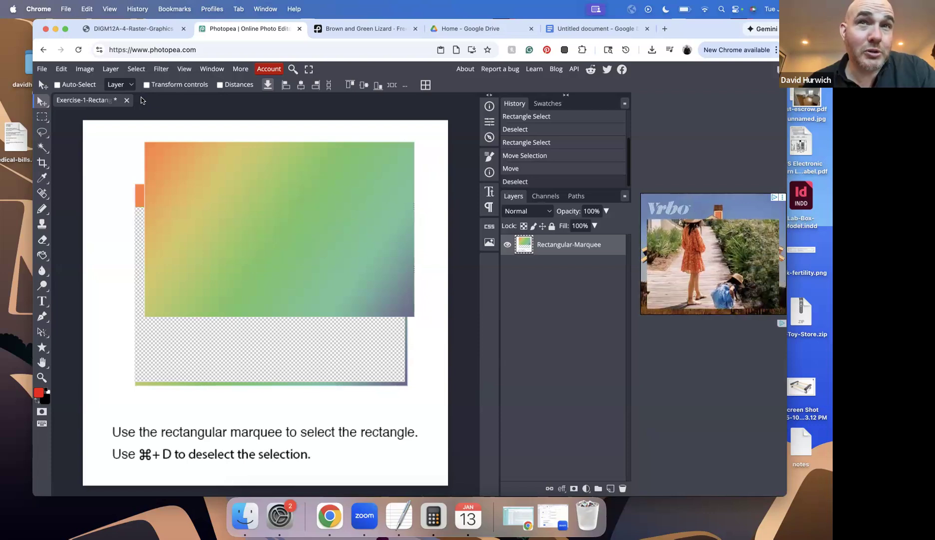
- Marquee an area in the upper-left of the moved gradient, move it down below the rectangle, and deselect it
{"action": "left_click", "coordinate": [39, 116]}
{"action": "left_click_drag", "start_coordinate": [158, 163], "coordinate": [257, 248]}
{"action": "left_click", "coordinate": [44, 101]}
{"action": "left_click_drag", "start_coordinate": [223, 211], "coordinate": [282, 380]}
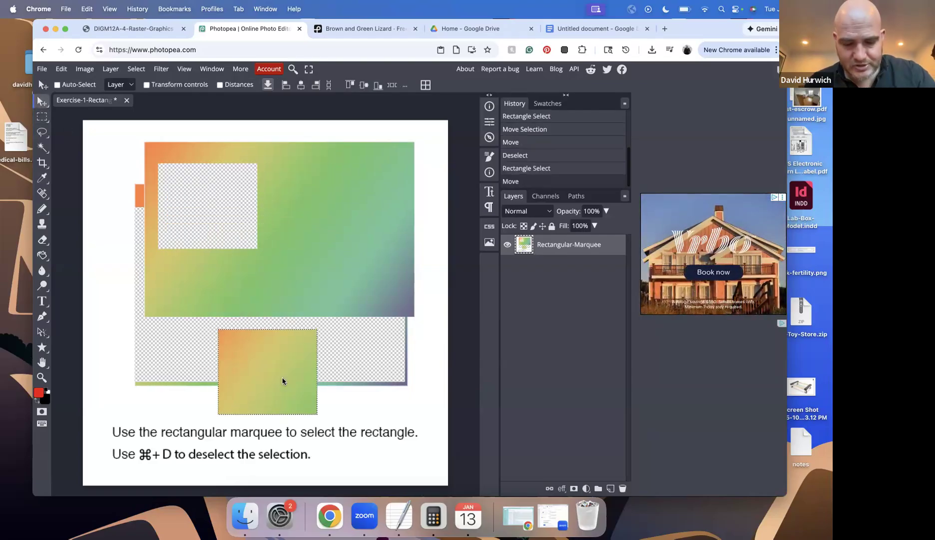
{"action": "left_click", "coordinate": [136, 70]}
{"action": "left_click", "coordinate": [286, 247]}
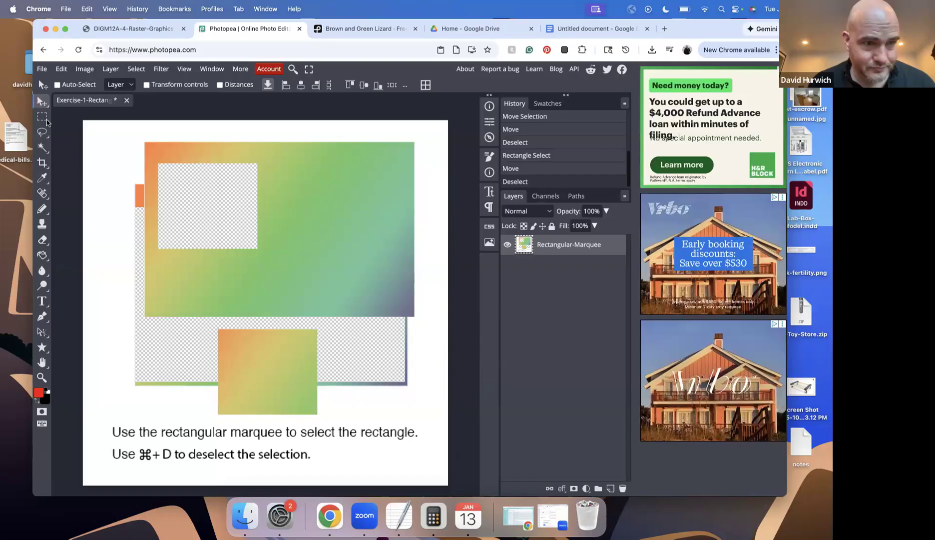
- Marquee an area in the gradient's right half, move it down over the transparent gap, and deselect it
{"action": "key", "text": "m"}
{"action": "left_click_drag", "start_coordinate": [275, 182], "coordinate": [394, 266]}
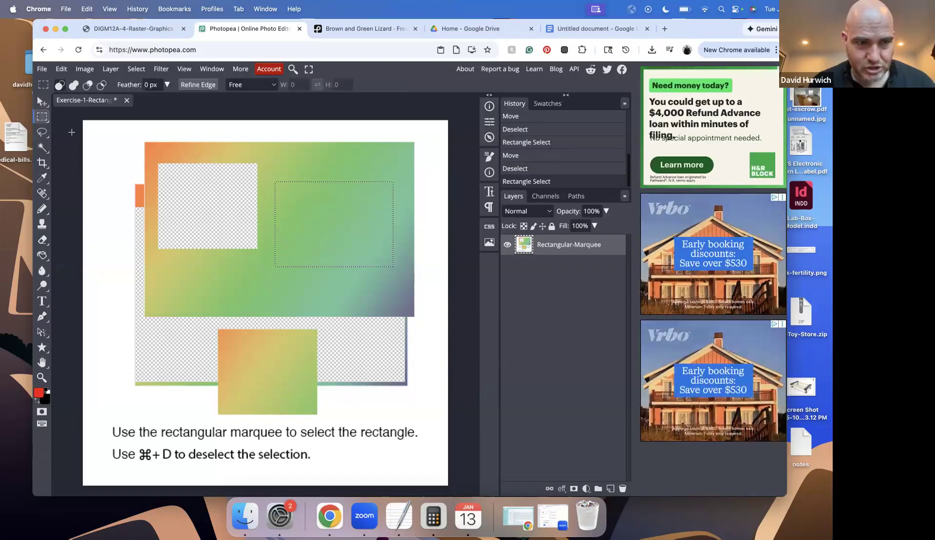
{"action": "key", "text": "v"}
{"action": "left_click_drag", "start_coordinate": [321, 227], "coordinate": [316, 320]}
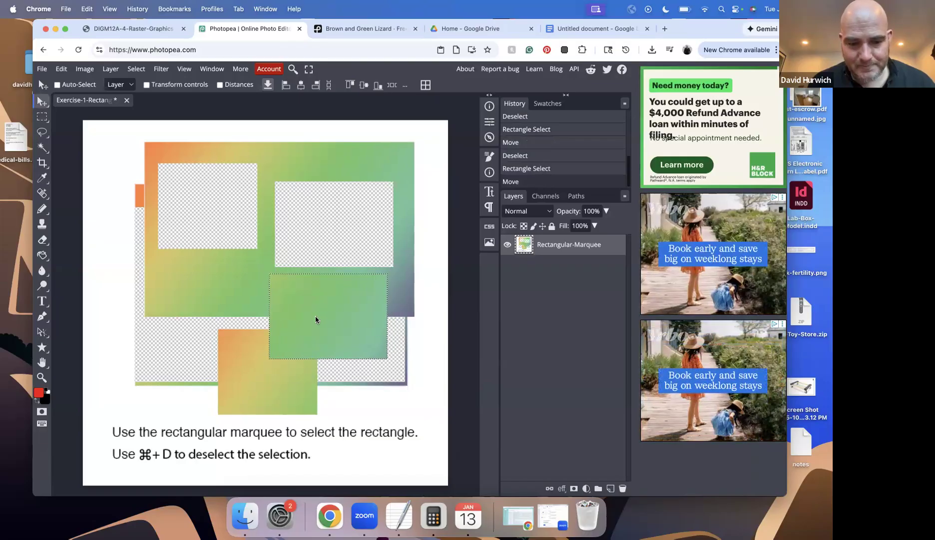
{"action": "key", "text": "super+d"}
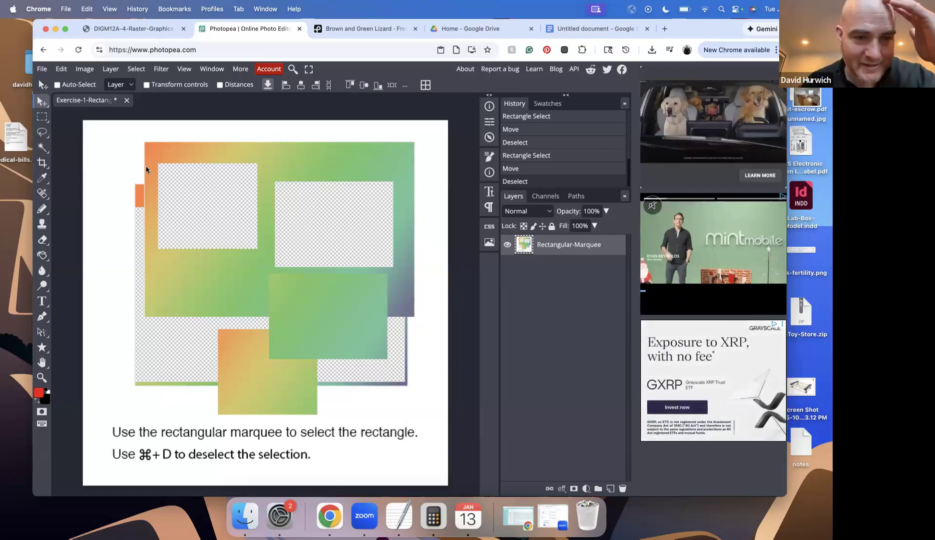
- Step backward through the history until all three moves of gradient pieces are undone
{"action": "left_click", "coordinate": [38, 68]}
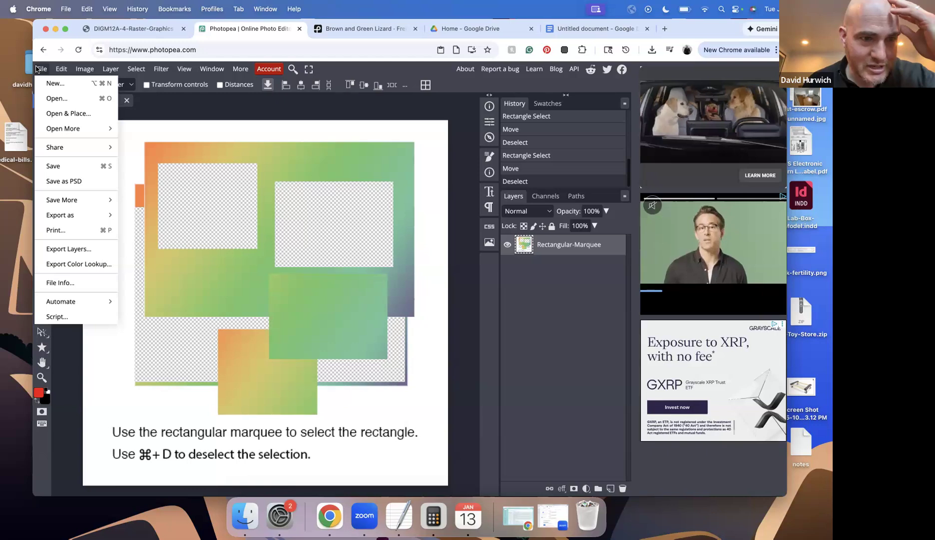
{"action": "left_click", "coordinate": [64, 74]}
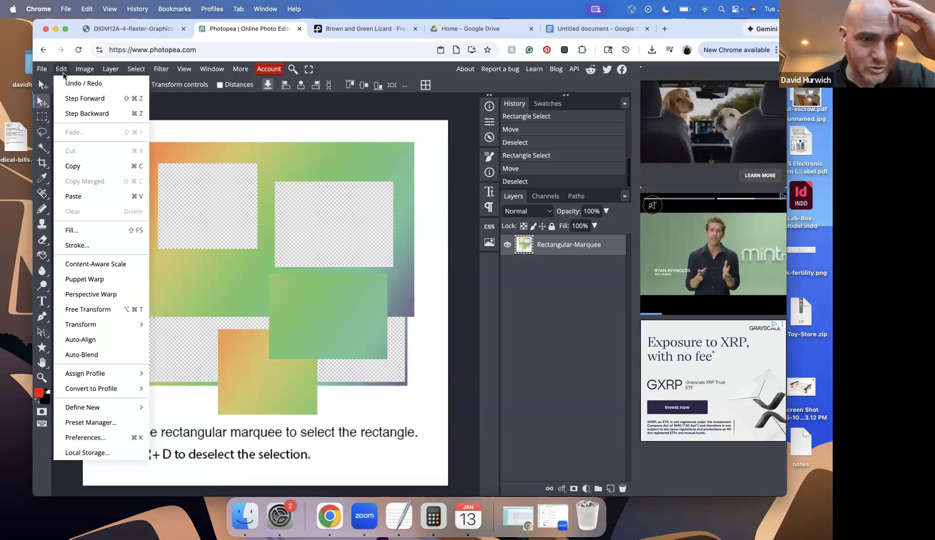
{"action": "left_click", "coordinate": [69, 112]}
{"action": "left_click", "coordinate": [60, 69]}
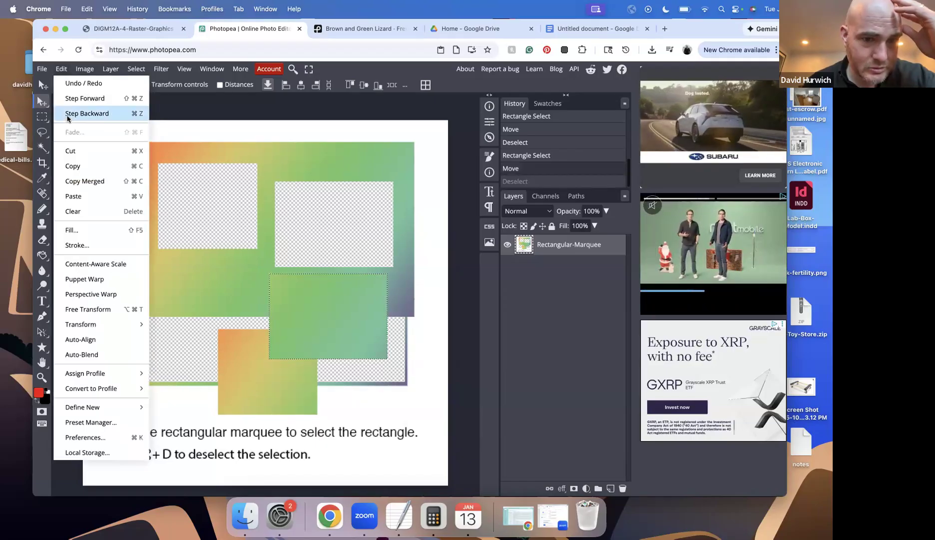
{"action": "left_click", "coordinate": [68, 114]}
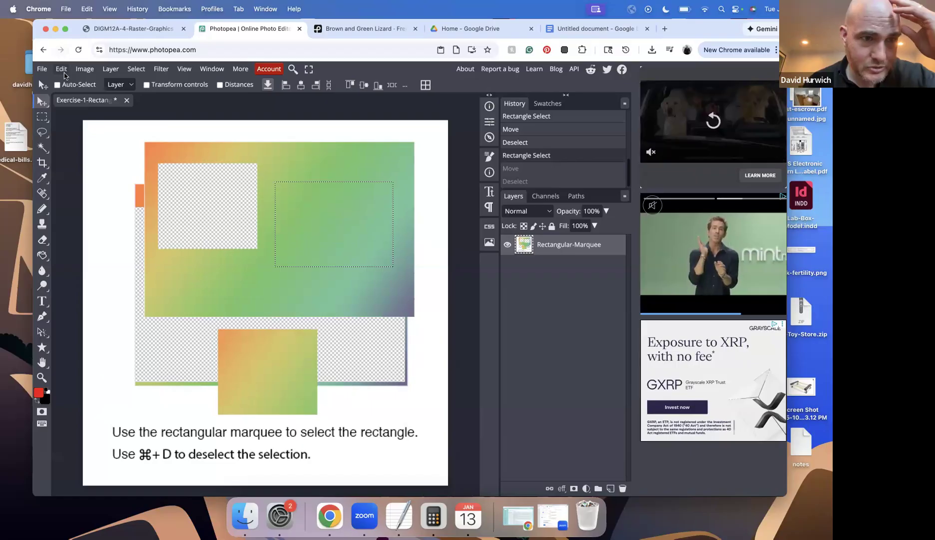
{"action": "left_click", "coordinate": [63, 70]}
{"action": "left_click", "coordinate": [68, 113]}
{"action": "left_click", "coordinate": [61, 69]}
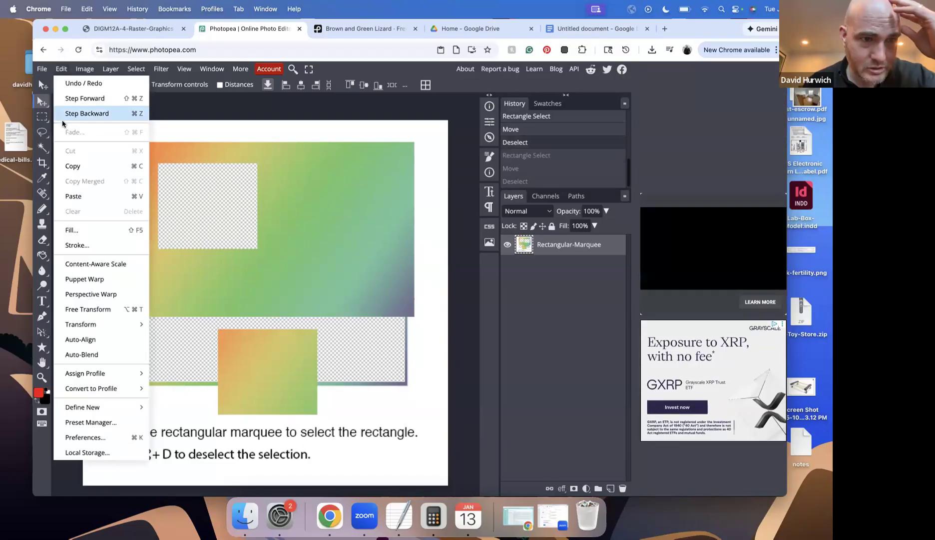
{"action": "left_click", "coordinate": [69, 114]}
{"action": "left_click", "coordinate": [61, 69]}
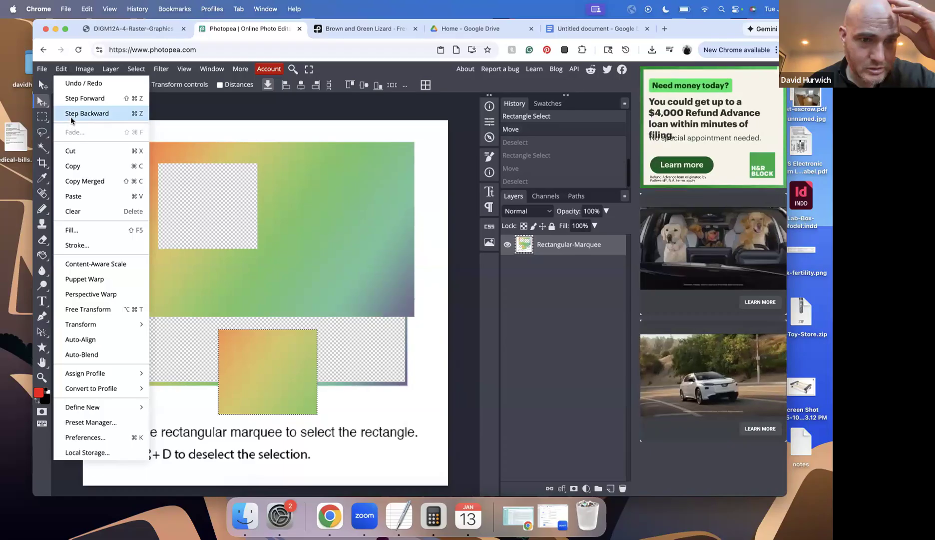
{"action": "left_click", "coordinate": [70, 115]}
{"action": "left_click", "coordinate": [61, 69]}
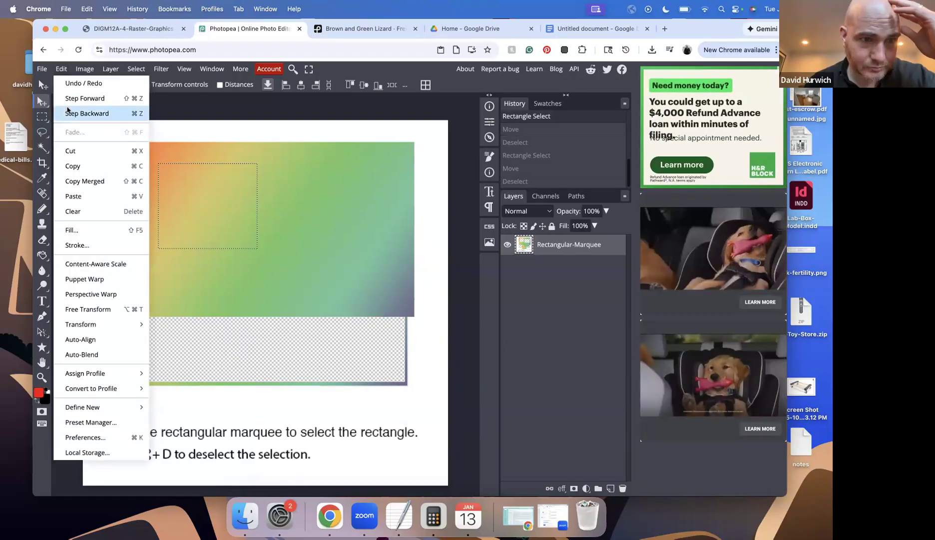
{"action": "left_click", "coordinate": [68, 113]}
{"action": "left_click", "coordinate": [61, 69]}
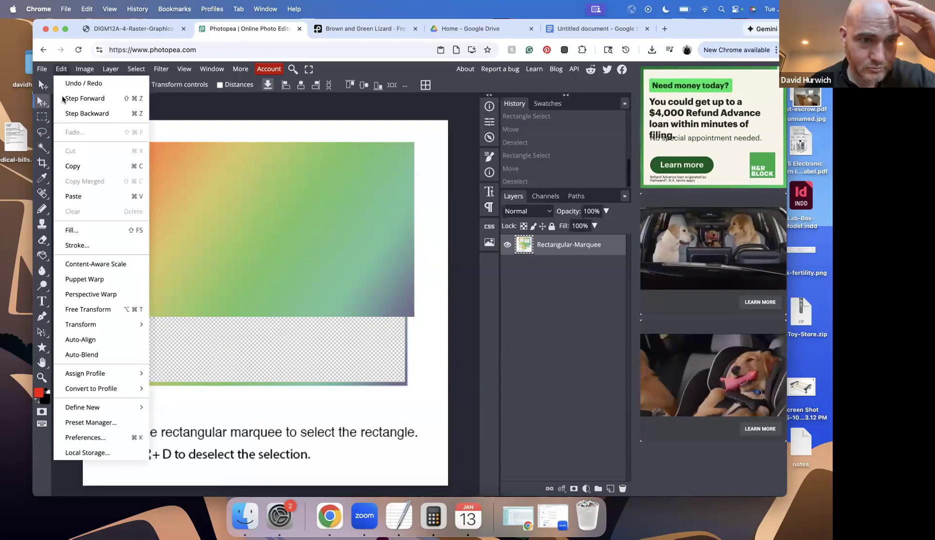
{"action": "left_click", "coordinate": [69, 112]}
{"action": "left_click", "coordinate": [61, 69]}
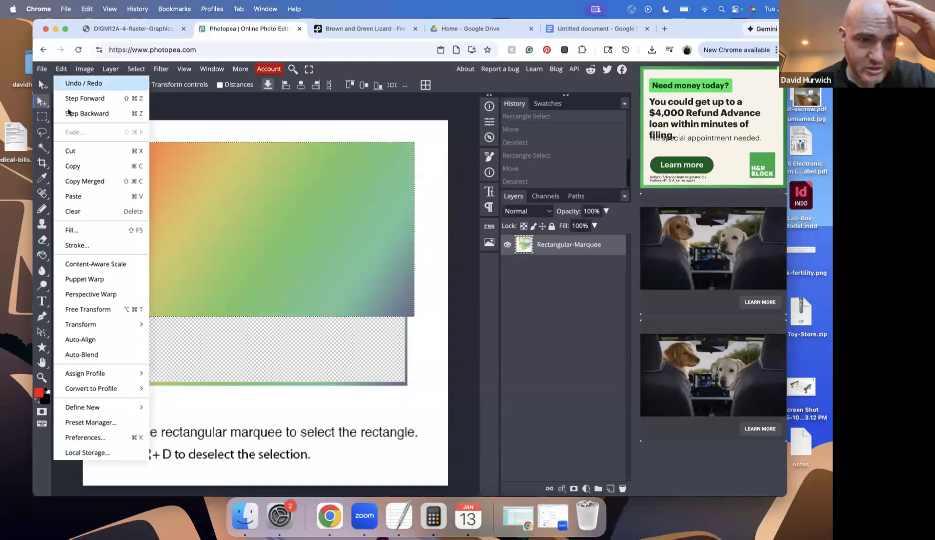
{"action": "left_click", "coordinate": [67, 112]}
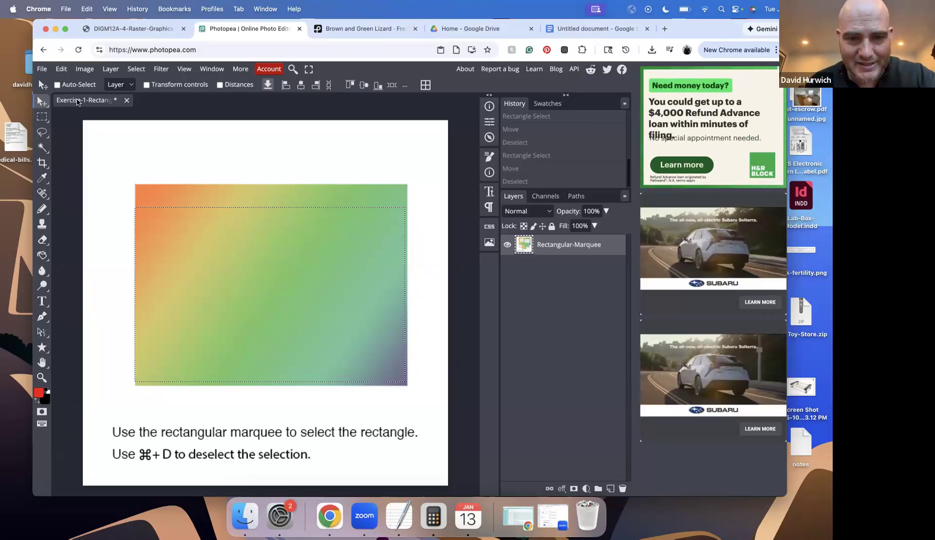
- Clear the current selection and draw a rectangular selection with a 15 px feather inside the gradient rectangle
{"action": "key", "text": "super+d"}
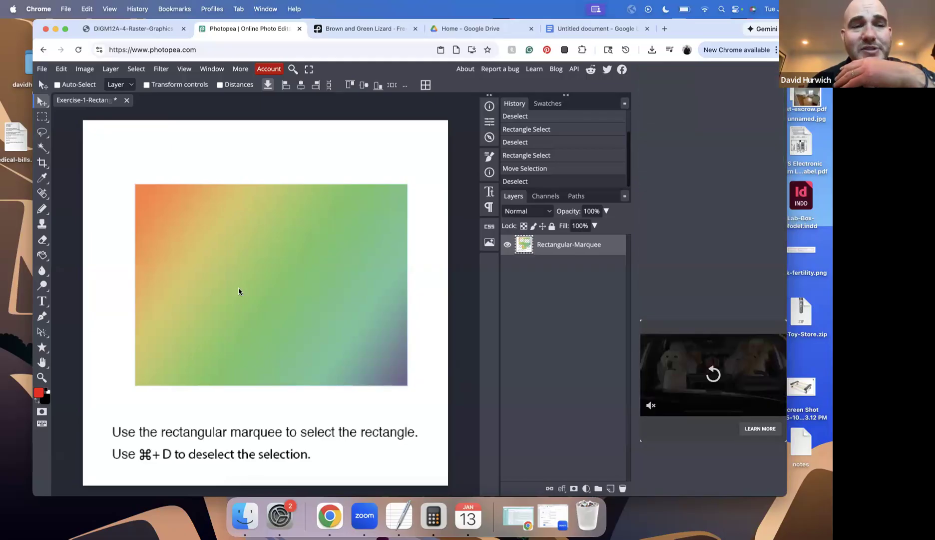
{"action": "left_click", "coordinate": [40, 118]}
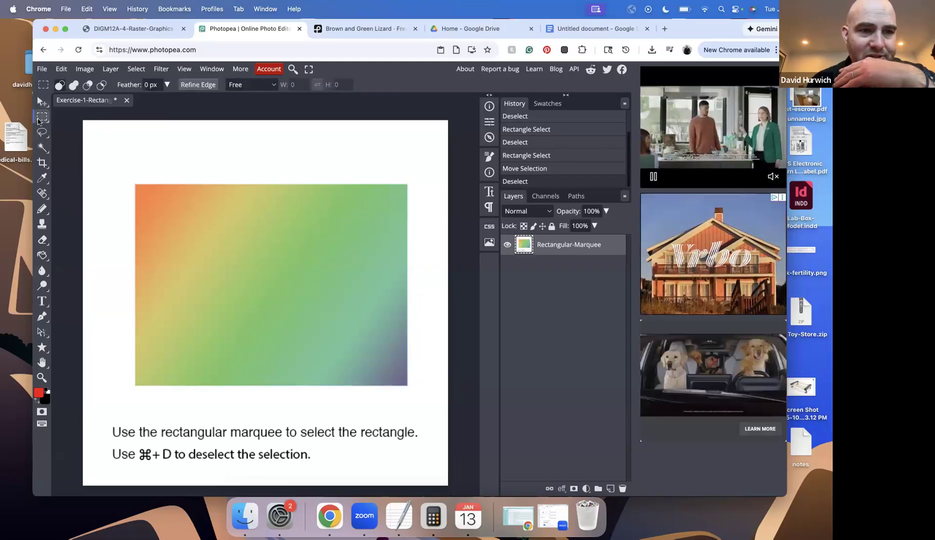
{"action": "left_click", "coordinate": [140, 86]}
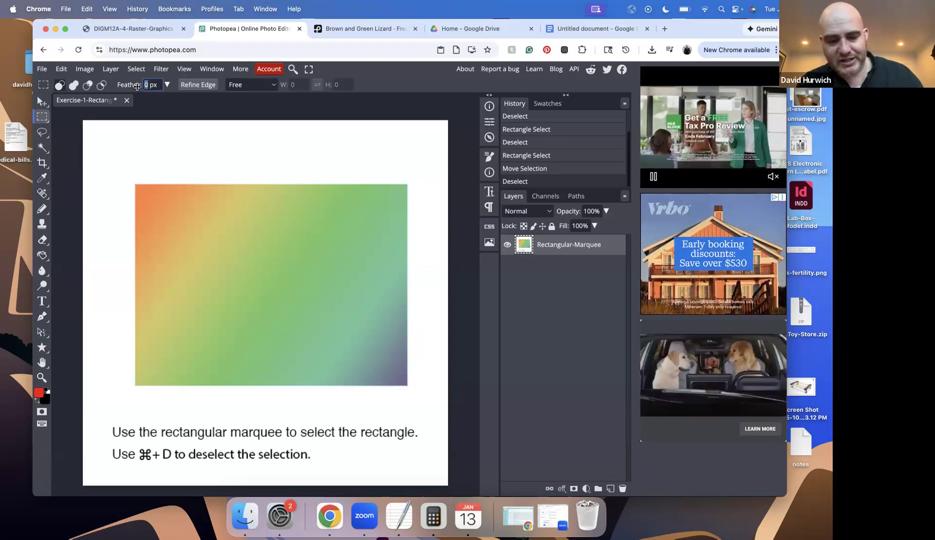
{"action": "type", "text": "15"}
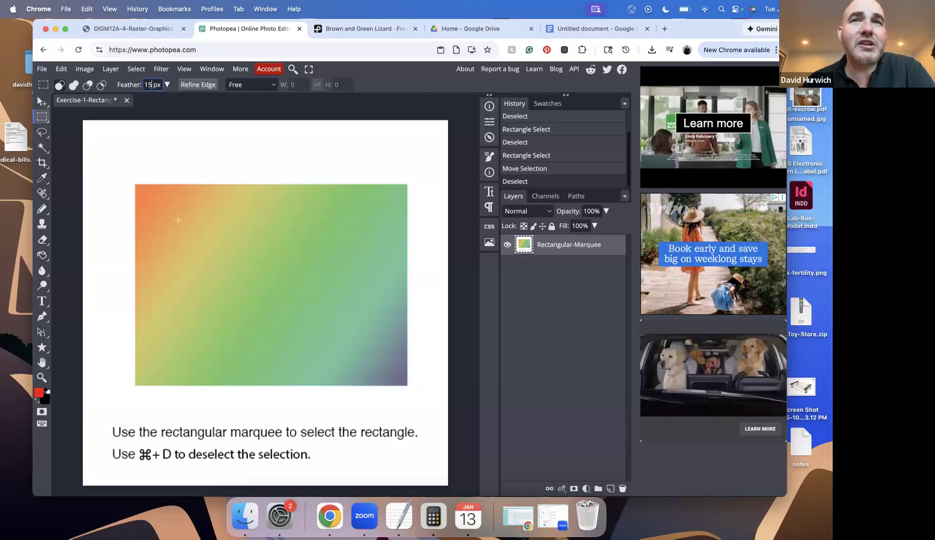
{"action": "left_click_drag", "start_coordinate": [178, 220], "coordinate": [363, 361]}
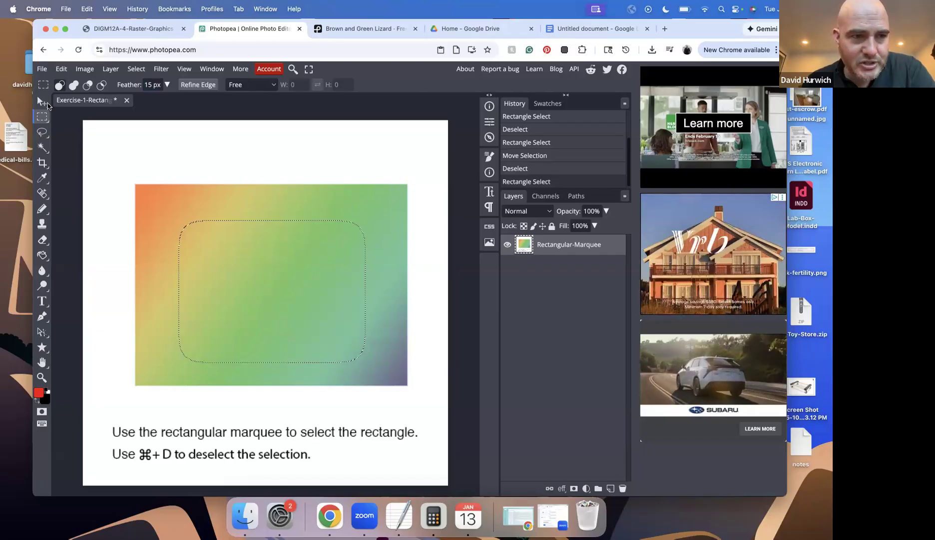
- Move the feathered area up past the gradient's upper-right corner, shift it slightly down and left, and deselect it
{"action": "left_click", "coordinate": [45, 102]}
{"action": "left_click_drag", "start_coordinate": [266, 272], "coordinate": [341, 188]}
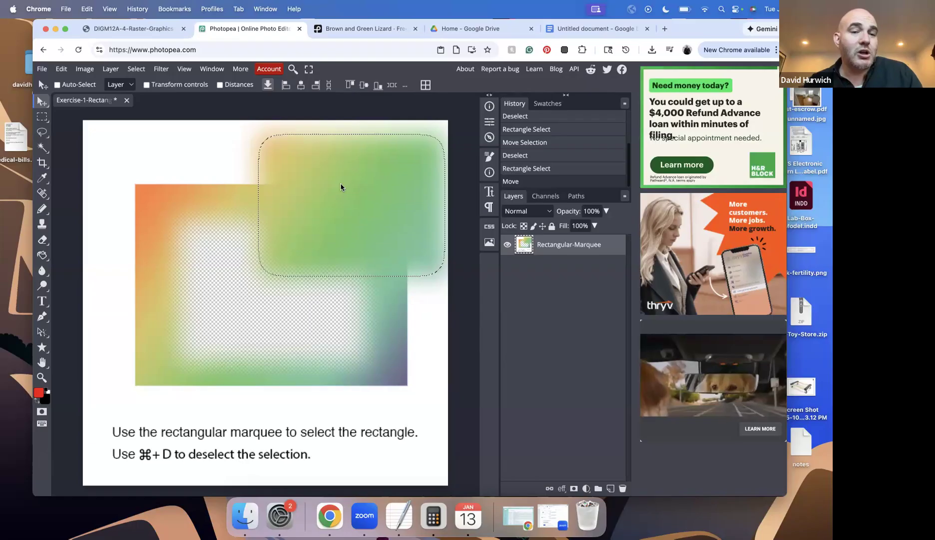
{"action": "left_click_drag", "start_coordinate": [318, 183], "coordinate": [281, 213]}
{"action": "key", "text": "super+d"}
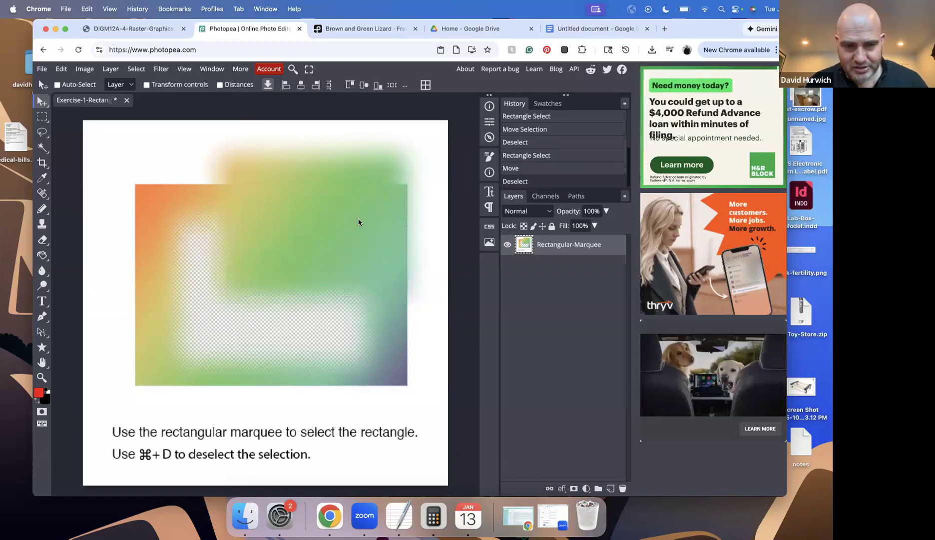
- Undo the feathered move and selection, and reset the Rectangle Select feather to 0 px
{"action": "key", "text": "super+z"}
{"action": "key", "text": "super+z"}
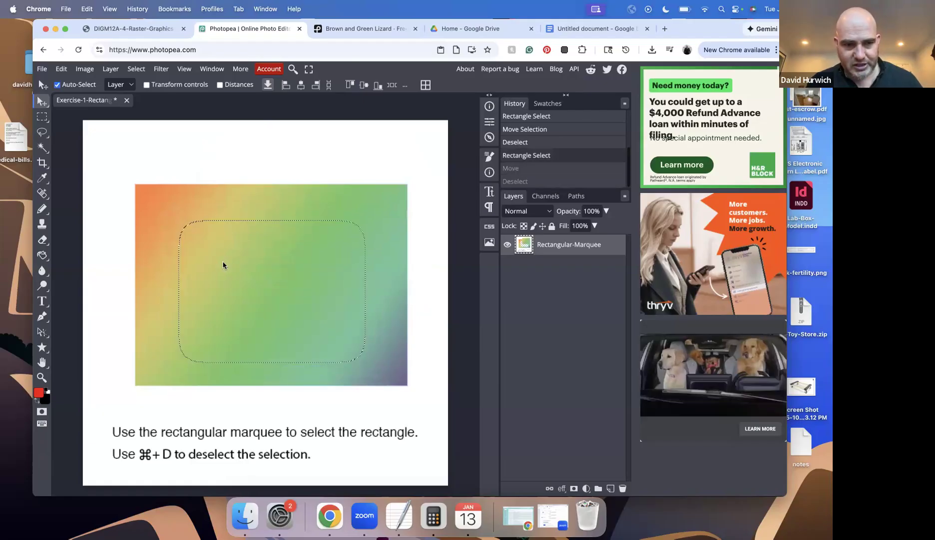
{"action": "key", "text": "super+z"}
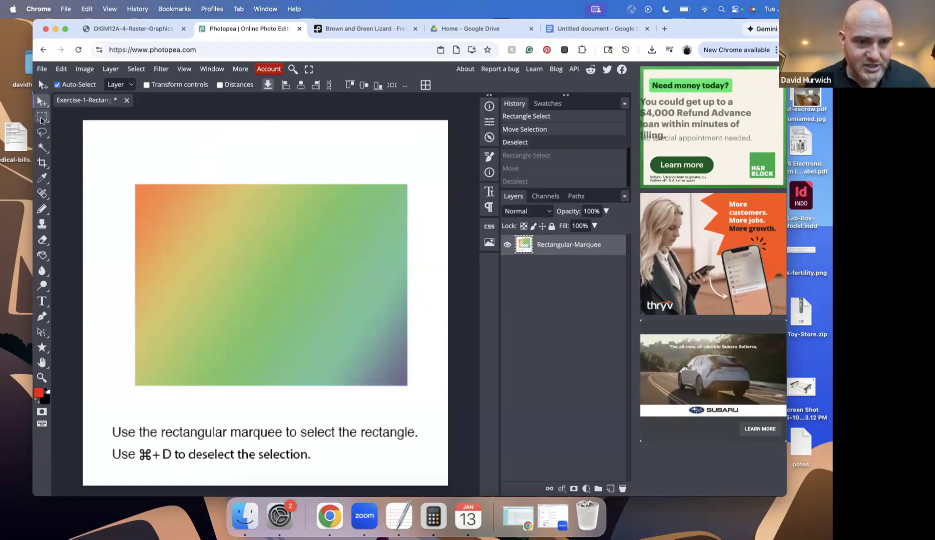
{"action": "left_click", "coordinate": [42, 117]}
{"action": "left_click", "coordinate": [167, 84]}
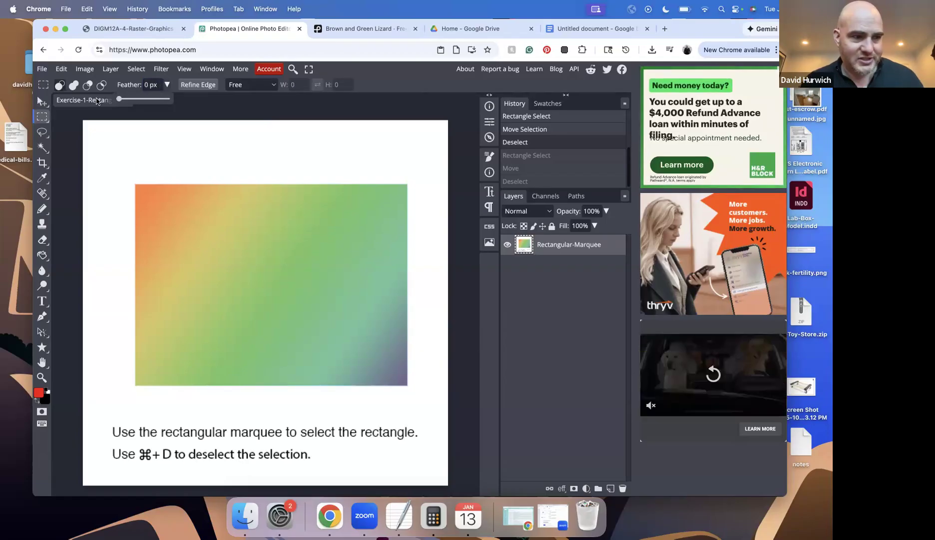
- Try moving an unfeathered rectangular area from the gradient's middle up and left, and undo the move and clear the selection
{"action": "left_click_drag", "start_coordinate": [195, 225], "coordinate": [345, 320]}
{"action": "left_click", "coordinate": [40, 102]}
{"action": "left_click_drag", "start_coordinate": [222, 243], "coordinate": [174, 178]}
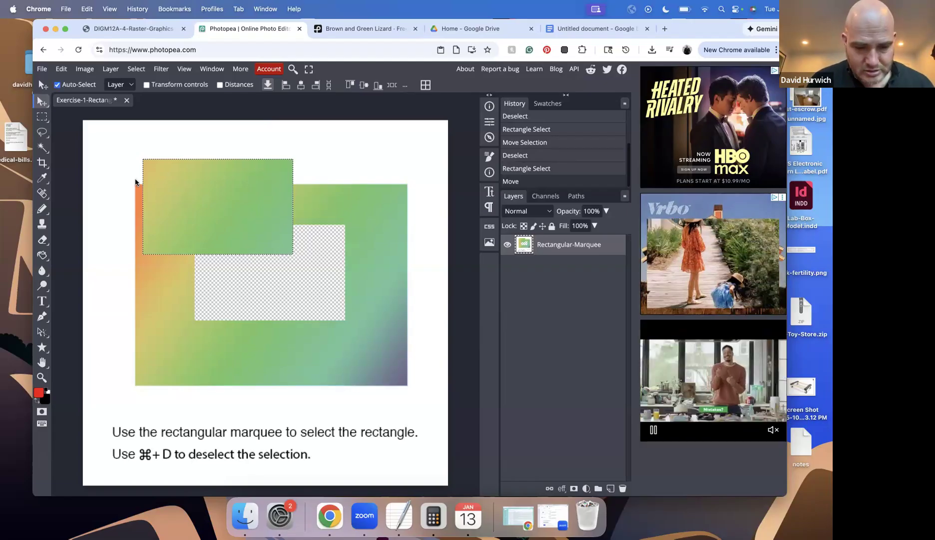
{"action": "key", "text": "super+z"}
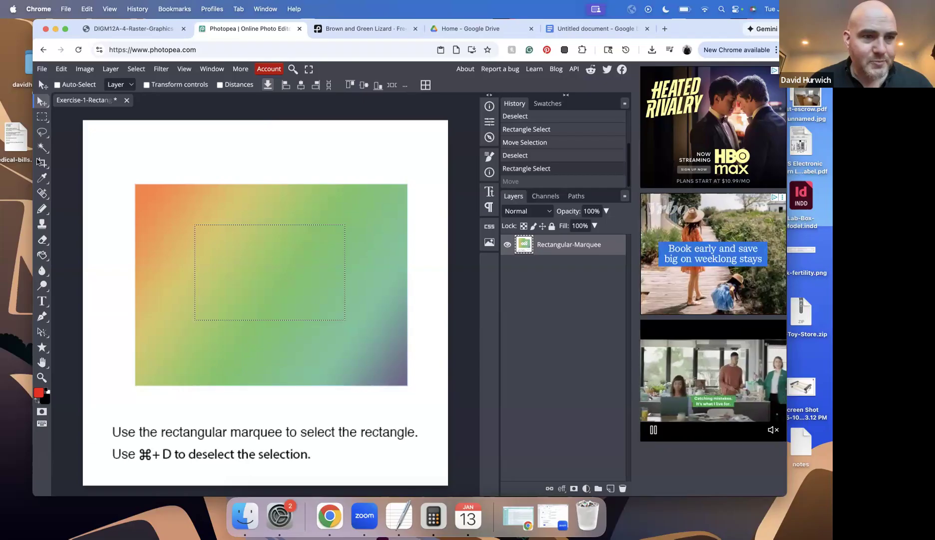
{"action": "key", "text": "super+d"}
- Draw a perfectly square selection in the upper-left part of the gradient rectangle and deselect it
{"action": "left_click", "coordinate": [43, 118]}
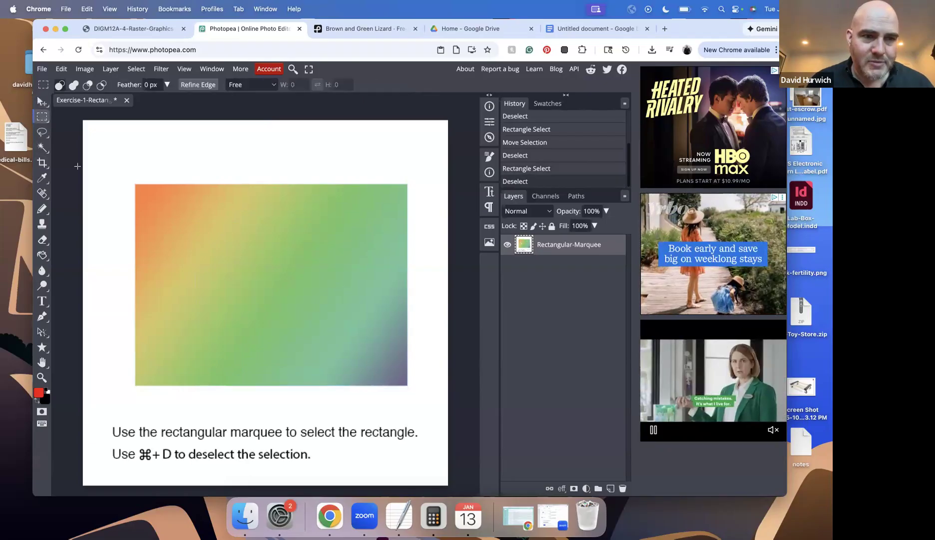
{"action": "left_click_drag", "start_coordinate": [165, 213], "coordinate": [264, 315]}
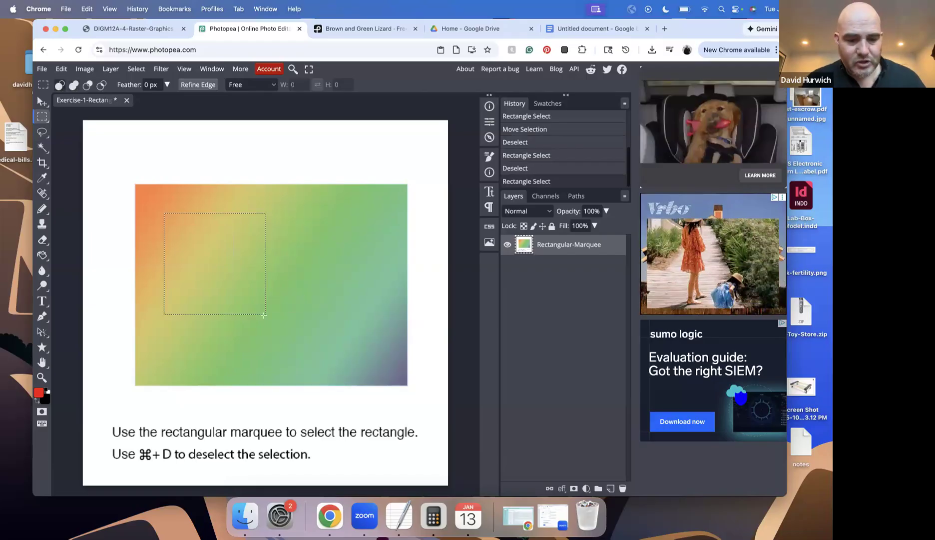
{"action": "key", "text": "super+d"}
- Draw and clear a square selection near the gradient's middle, and replace it with a square drawn outward from the centre
{"action": "left_click_drag", "start_coordinate": [200, 220], "coordinate": [315, 336]}
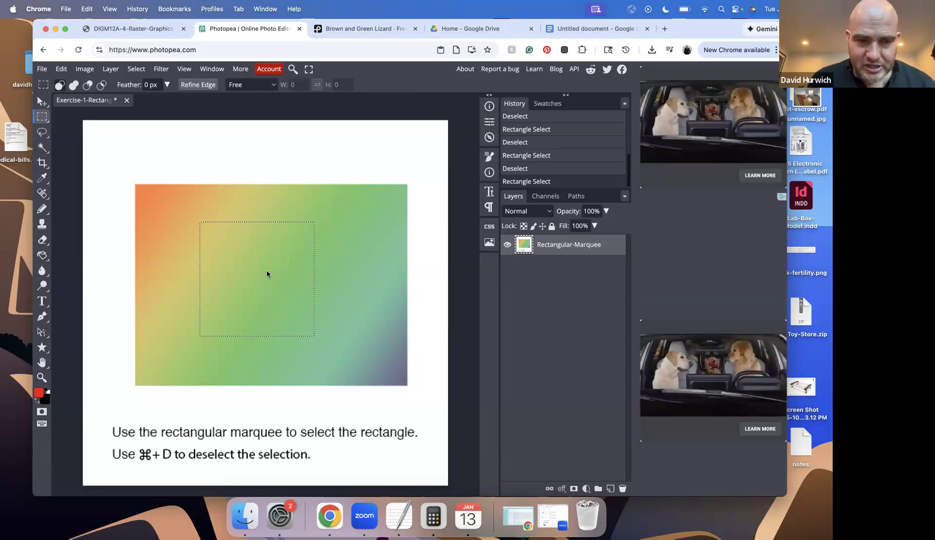
{"action": "key", "text": "super+d"}
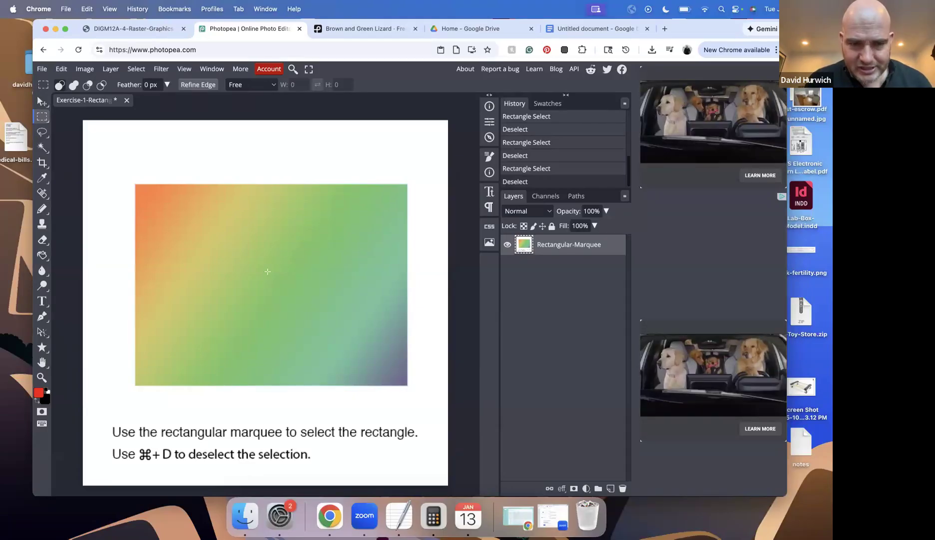
{"action": "left_click_drag", "start_coordinate": [268, 271], "coordinate": [350, 319]}
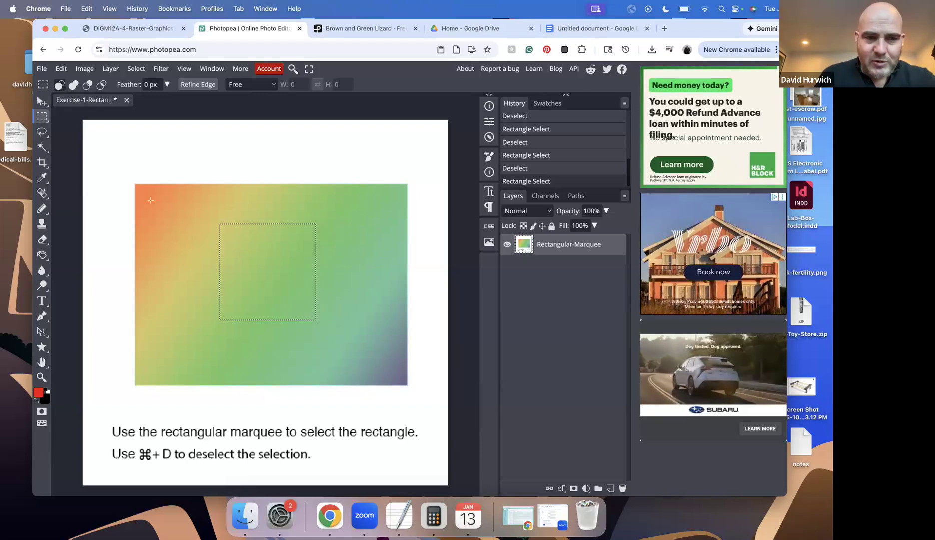
- Draw a series of replacement rectangular selections across the gradient, and reposition the last selection outline within the gradient's lower-left area
{"action": "left_click_drag", "start_coordinate": [151, 200], "coordinate": [296, 301]}
{"action": "left_click_drag", "start_coordinate": [382, 218], "coordinate": [219, 319]}
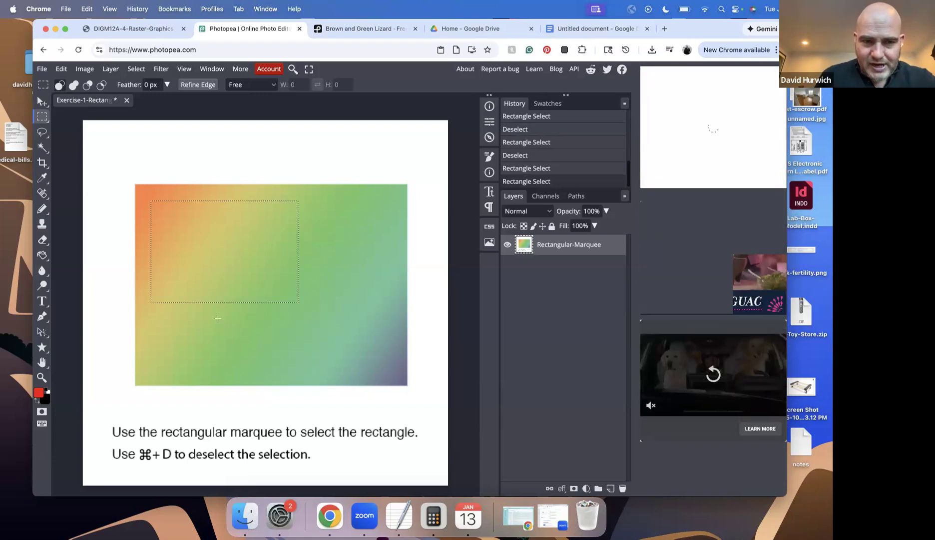
{"action": "left_click_drag", "start_coordinate": [175, 242], "coordinate": [306, 359]}
{"action": "left_click_drag", "start_coordinate": [358, 227], "coordinate": [263, 298]}
{"action": "left_click_drag", "start_coordinate": [169, 206], "coordinate": [288, 305]}
{"action": "left_click_drag", "start_coordinate": [337, 261], "coordinate": [221, 365]}
{"action": "left_click_drag", "start_coordinate": [224, 223], "coordinate": [352, 305]}
{"action": "left_click_drag", "start_coordinate": [310, 265], "coordinate": [157, 352]}
{"action": "left_click_drag", "start_coordinate": [266, 323], "coordinate": [249, 297]}
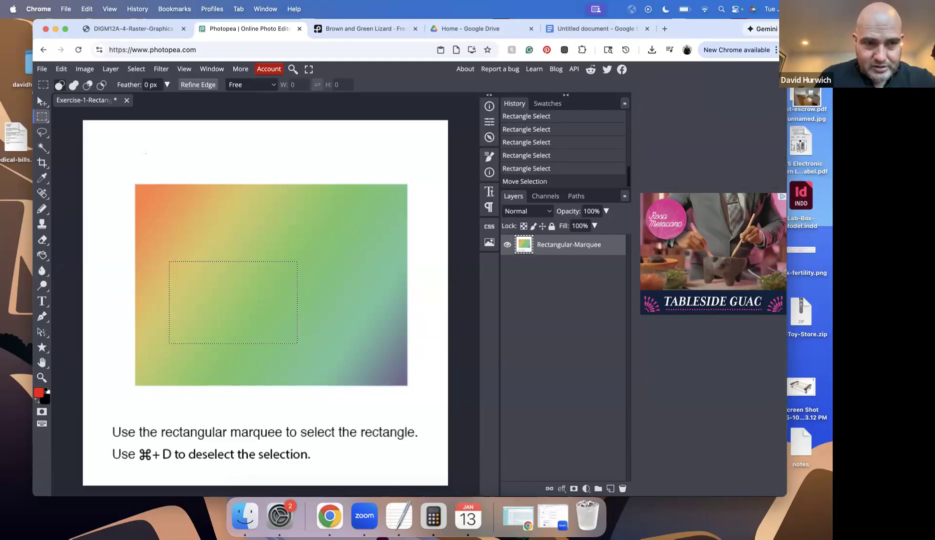
- Add four overlapping rectangles to the current selection in add mode to form one stepped outline
{"action": "left_click", "coordinate": [73, 86]}
{"action": "left_click_drag", "start_coordinate": [227, 225], "coordinate": [319, 292]}
{"action": "left_click_drag", "start_coordinate": [285, 256], "coordinate": [369, 326]}
{"action": "left_click_drag", "start_coordinate": [251, 284], "coordinate": [320, 376]}
{"action": "left_click_drag", "start_coordinate": [214, 195], "coordinate": [282, 280]}
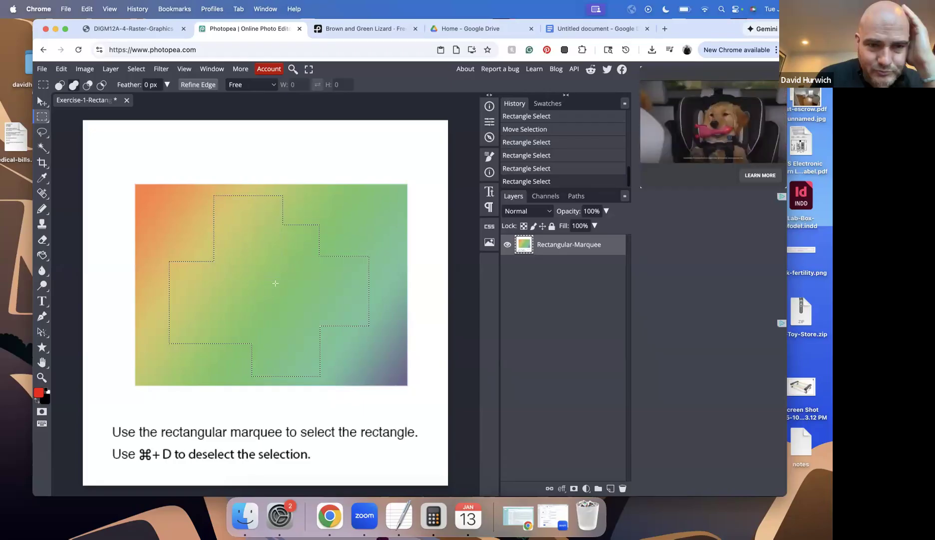
- Try moving the combined selection's pixels and undo the move
{"action": "key", "text": "v"}
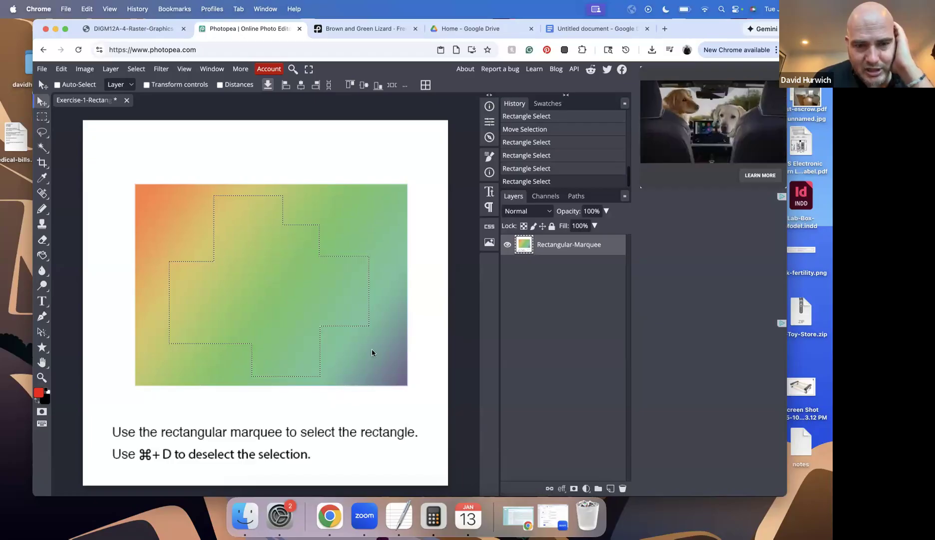
{"action": "left_click_drag", "start_coordinate": [296, 267], "coordinate": [297, 270]}
{"action": "key", "text": "super+z"}
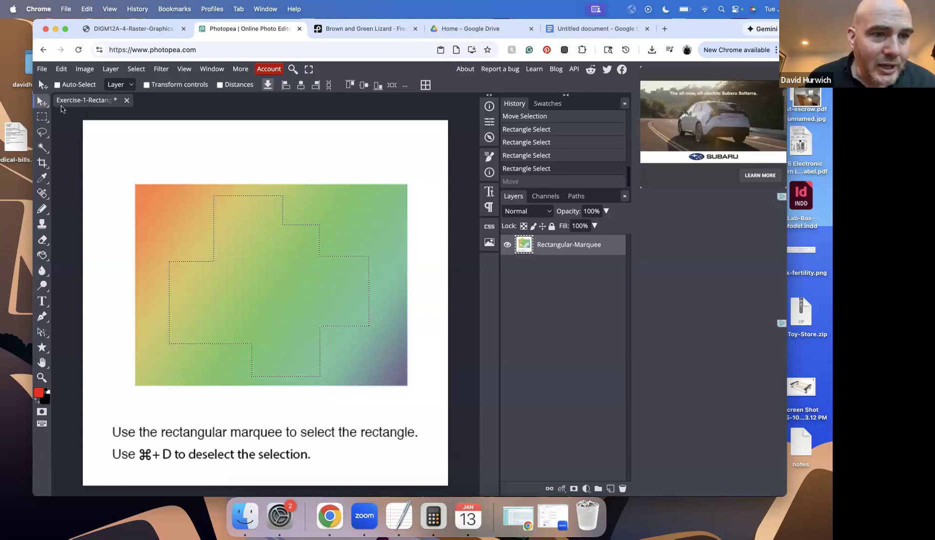
- Subtract four rectangles from the combined selection: one from its left edge and three as holes inside it
{"action": "left_click", "coordinate": [46, 118]}
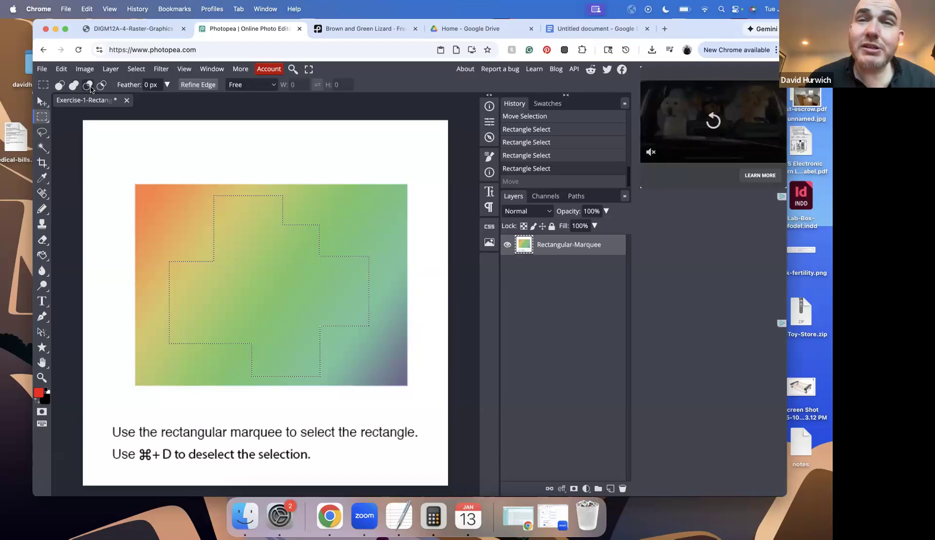
{"action": "left_click_drag", "start_coordinate": [163, 245], "coordinate": [248, 308]}
{"action": "left_click_drag", "start_coordinate": [271, 270], "coordinate": [346, 308]}
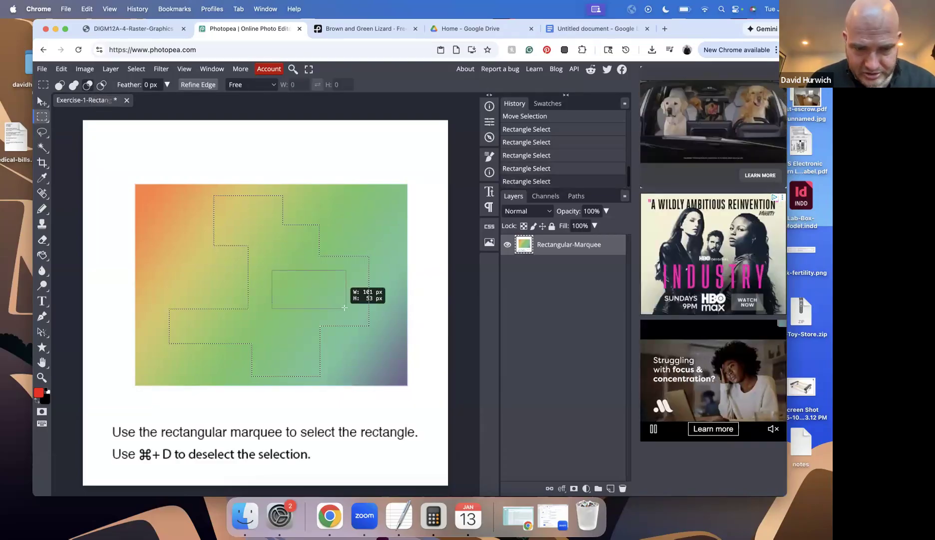
{"action": "mouse_move", "coordinate": [265, 334]}
{"action": "left_mouse_down"}
{"action": "mouse_move", "coordinate": [306, 363]}
{"action": "mouse_move", "coordinate": [281, 341]}
{"action": "left_mouse_up"}
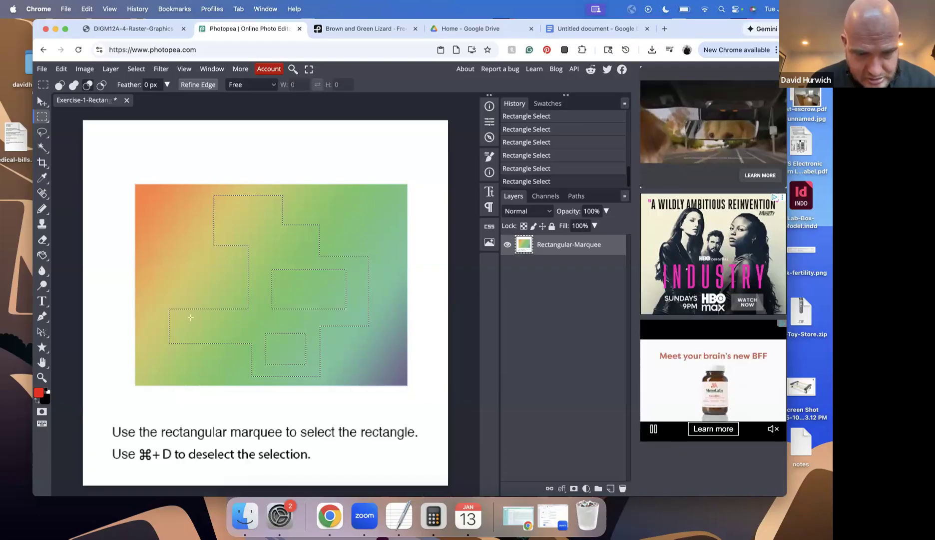
{"action": "left_click_drag", "start_coordinate": [180, 333], "coordinate": [243, 317]}
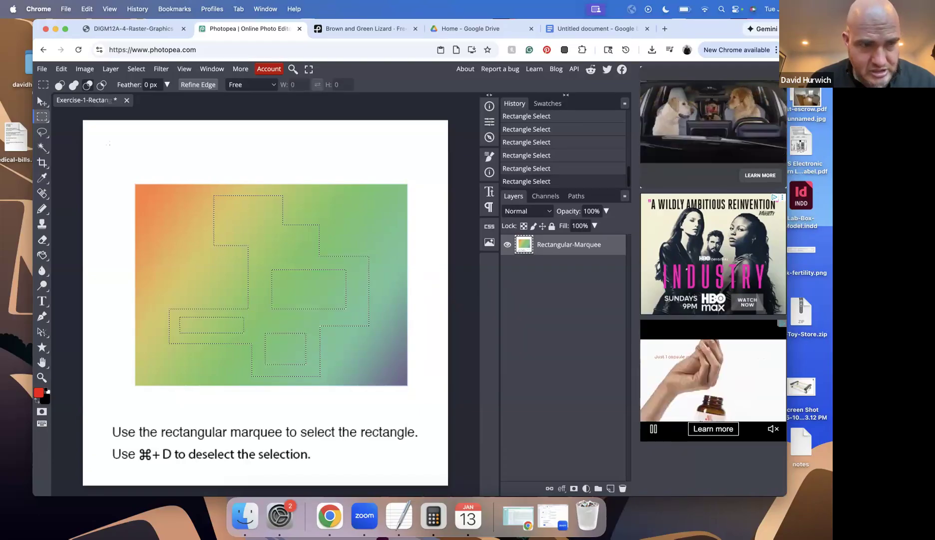
- Try moving the pixels of the selection with holes up and to the left, and undo the move
{"action": "key", "text": "v"}
{"action": "left_click_drag", "start_coordinate": [250, 229], "coordinate": [166, 145]}
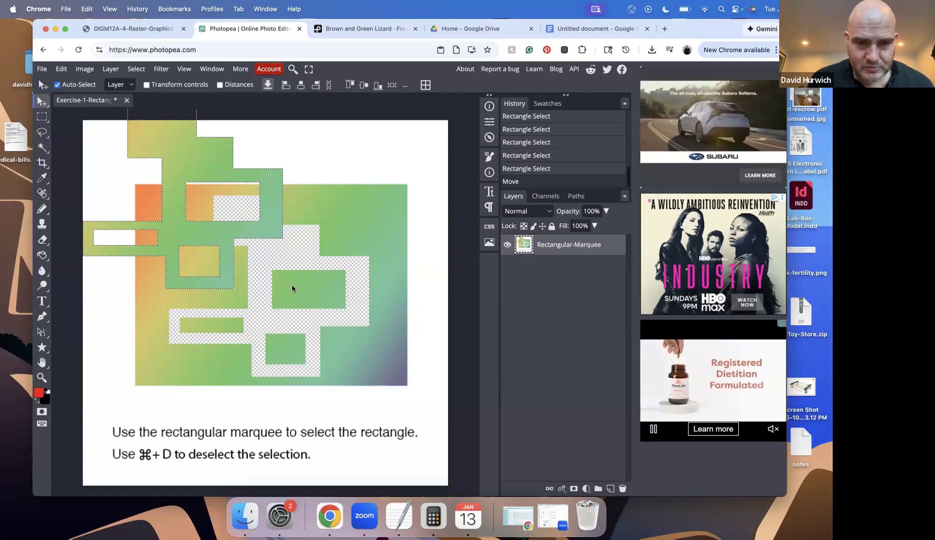
{"action": "key", "text": "super+z"}
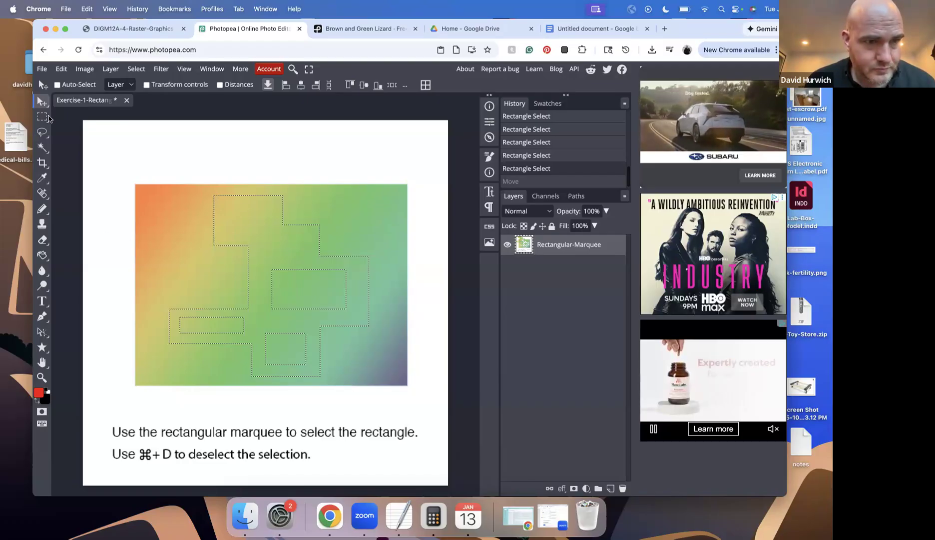
- Clear the selection, draw a rectangle over the gradient's upper-left area, and intersect it with a second rectangle overlapping its upper right
{"action": "key", "text": "m"}
{"action": "key", "text": "super+d"}
{"action": "left_click_drag", "start_coordinate": [166, 205], "coordinate": [351, 333]}
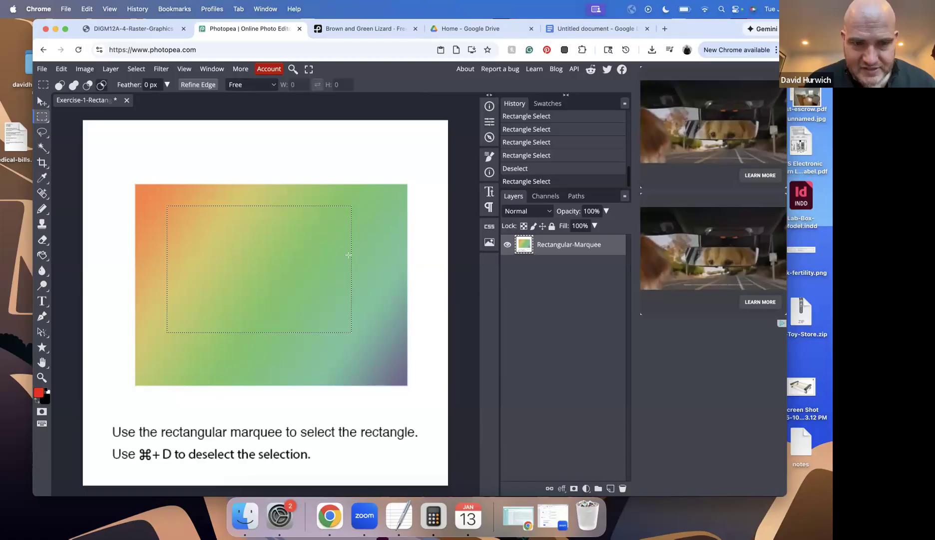
{"action": "left_click_drag", "start_coordinate": [213, 147], "coordinate": [418, 264]}
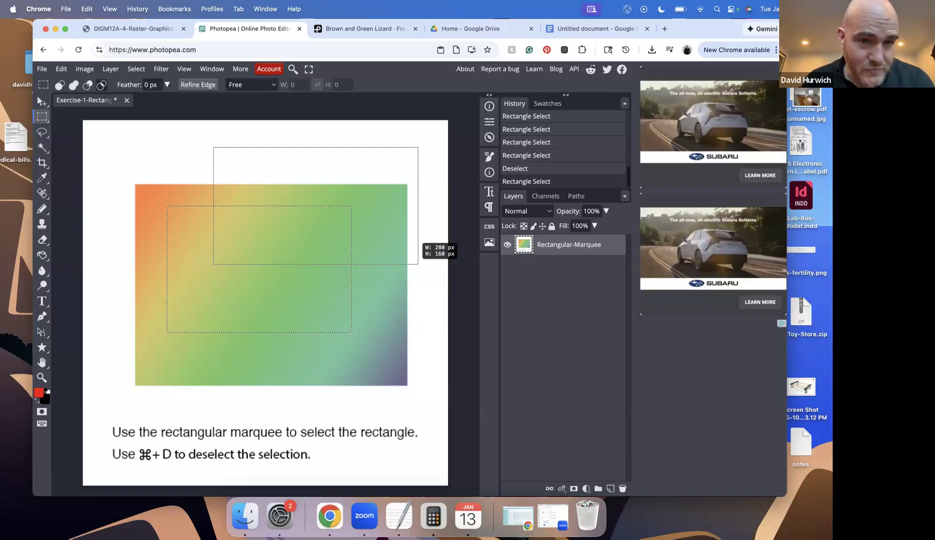
{"action": "left_click_drag", "start_coordinate": [355, 258], "coordinate": [399, 275]}
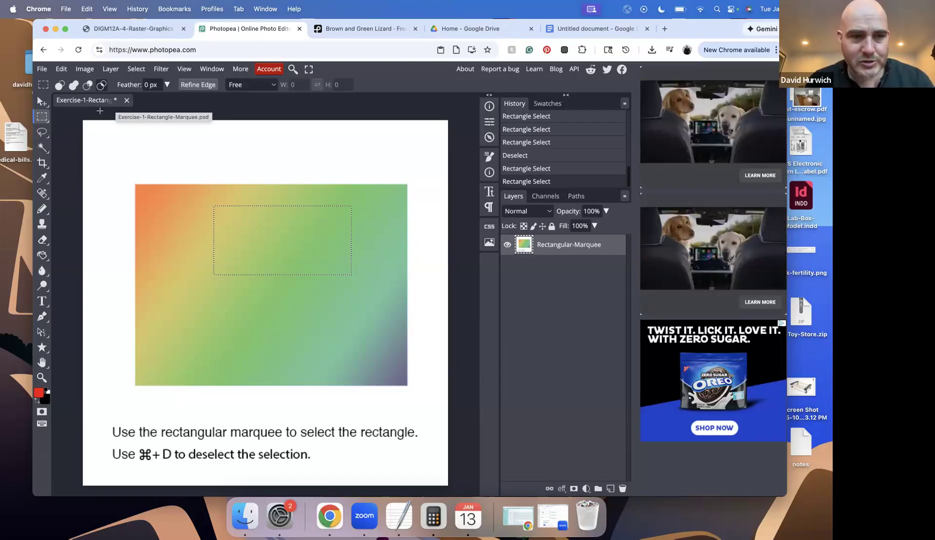
- Open Exercise-2-Elliptical-Marquee.psd
{"action": "left_click", "coordinate": [42, 69]}
{"action": "left_click", "coordinate": [51, 103]}
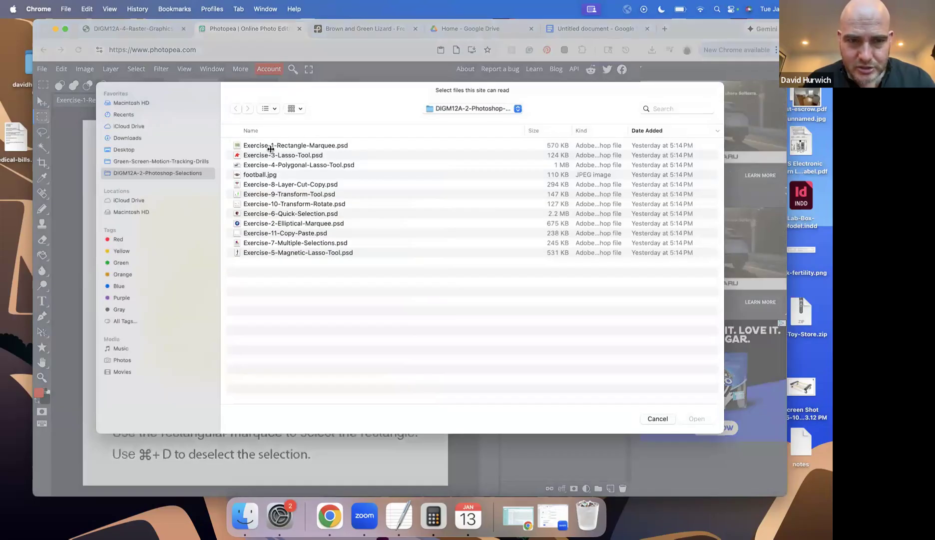
{"action": "left_click", "coordinate": [274, 132]}
{"action": "double_click", "coordinate": [277, 155]}
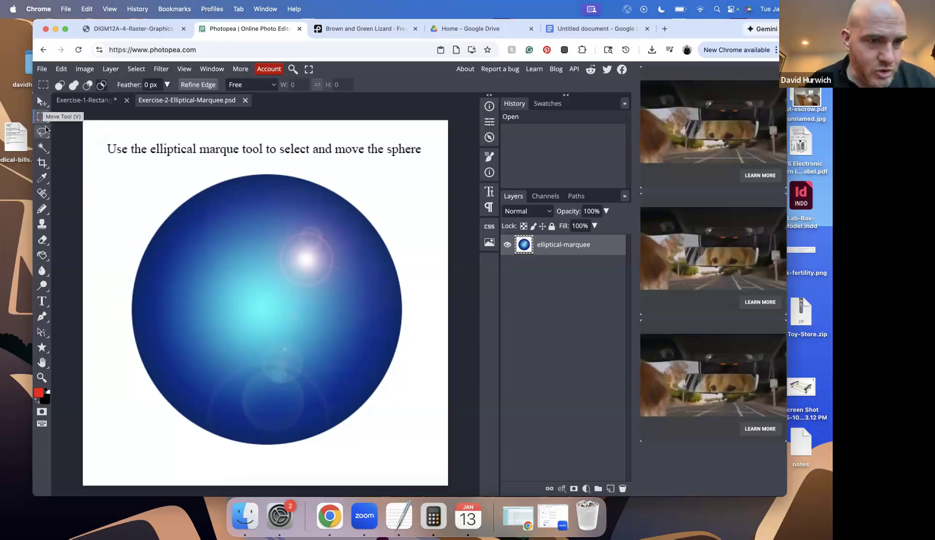
- Draw an elliptical selection covering most of the blue sphere with Ellipse Select
{"action": "left_click", "coordinate": [42, 118]}
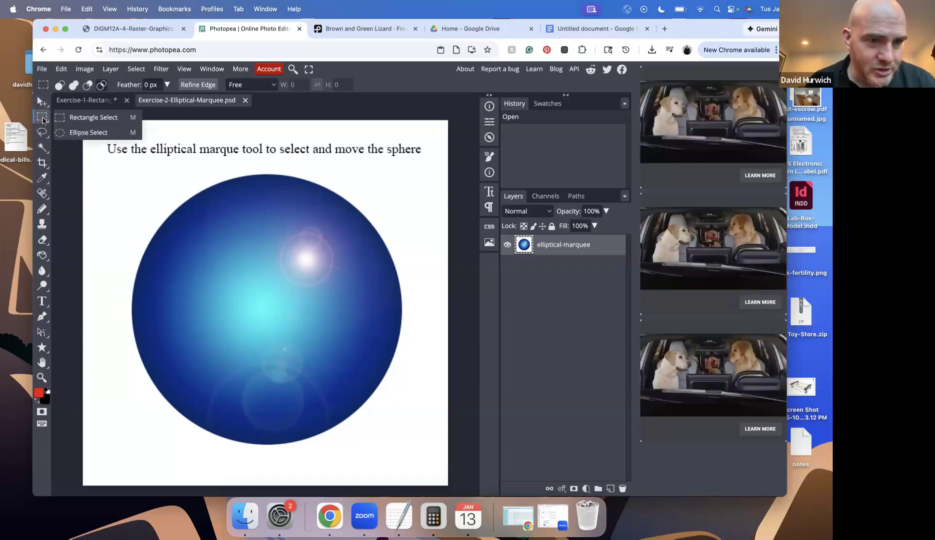
{"action": "left_click", "coordinate": [89, 132]}
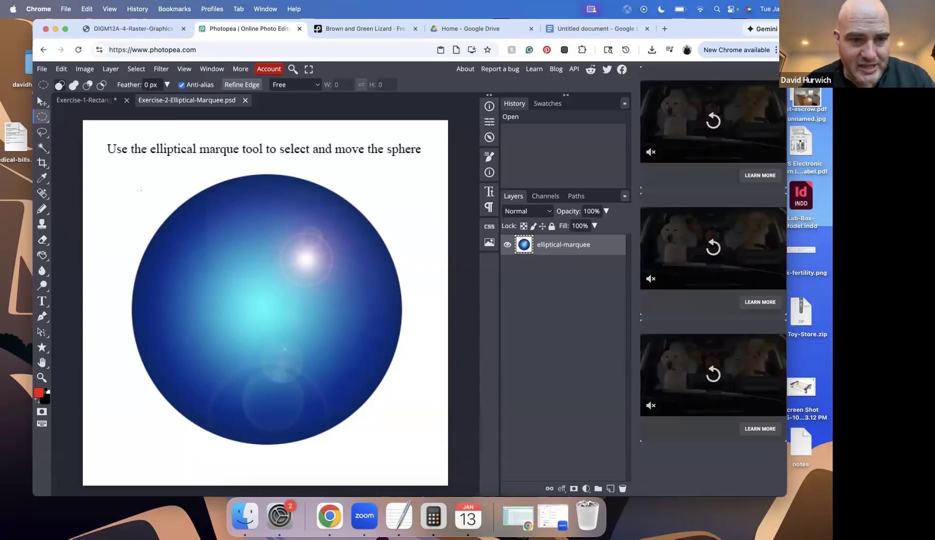
{"action": "left_click_drag", "start_coordinate": [128, 185], "coordinate": [388, 438]}
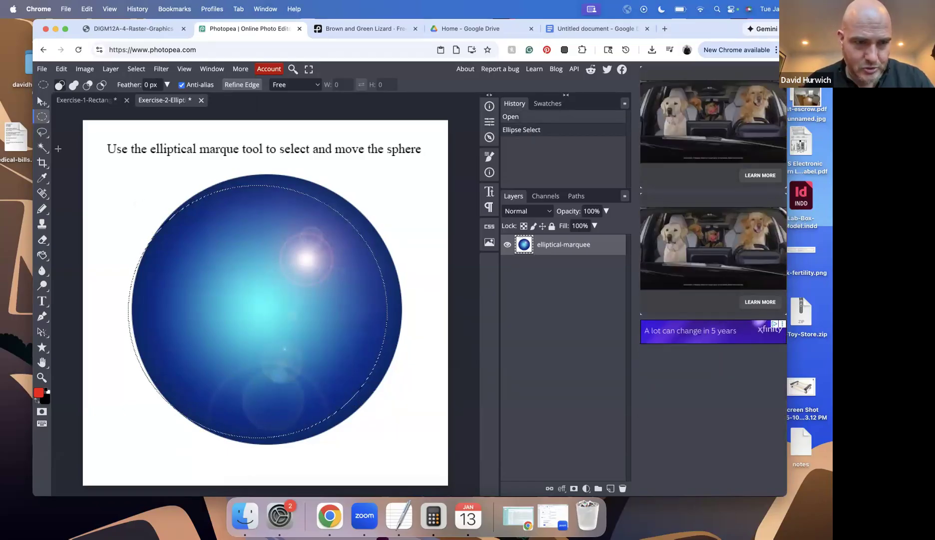
- Try moving the selected sphere pixels to the right, undo the move and deselect
{"action": "left_click", "coordinate": [40, 101]}
{"action": "left_click_drag", "start_coordinate": [202, 255], "coordinate": [242, 261]}
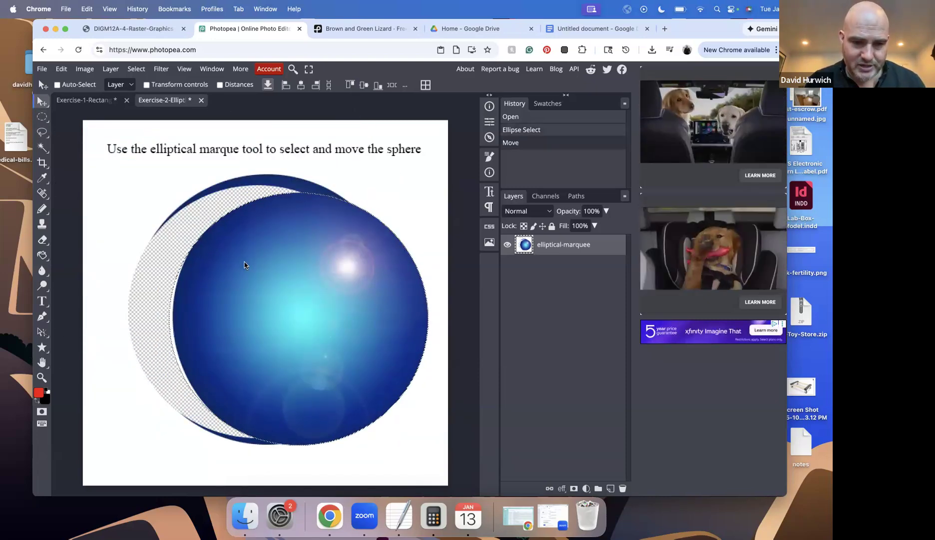
{"action": "key", "text": "super+z"}
{"action": "key", "text": "super+d"}
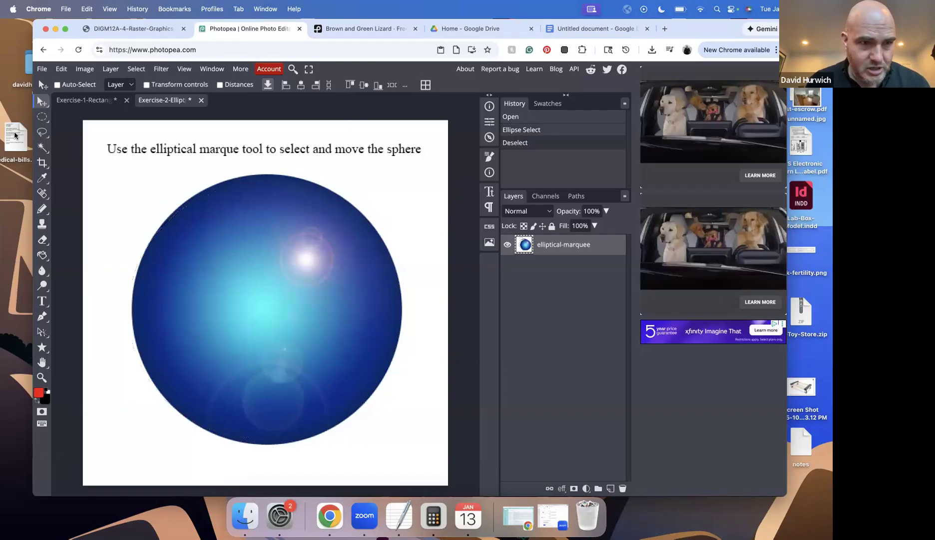
- Try moving a wide elliptical area from the sphere's upper middle up and left, undo the move and deselect
{"action": "left_click", "coordinate": [40, 118]}
{"action": "left_click_drag", "start_coordinate": [195, 228], "coordinate": [345, 320]}
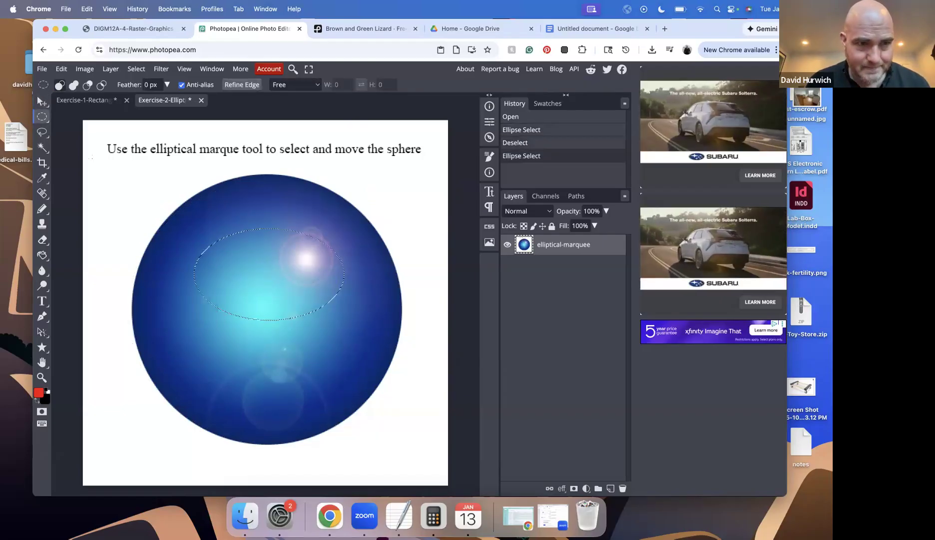
{"action": "key", "text": "v"}
{"action": "left_click_drag", "start_coordinate": [301, 295], "coordinate": [244, 224]}
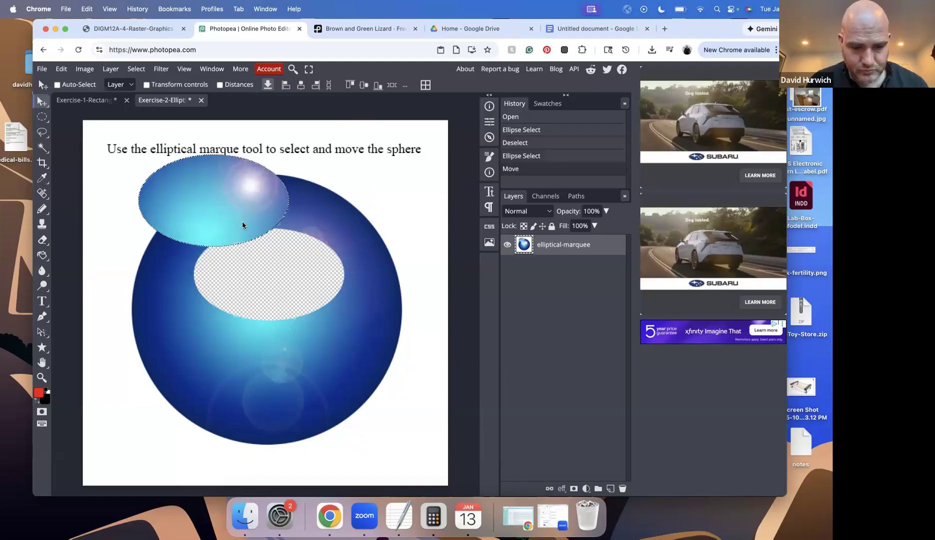
{"action": "key", "text": "super+z"}
{"action": "key", "text": "super+d"}
- Draw a perfectly circular selection inside the sphere with Ellipse Select and deselect it
{"action": "key", "text": "m"}
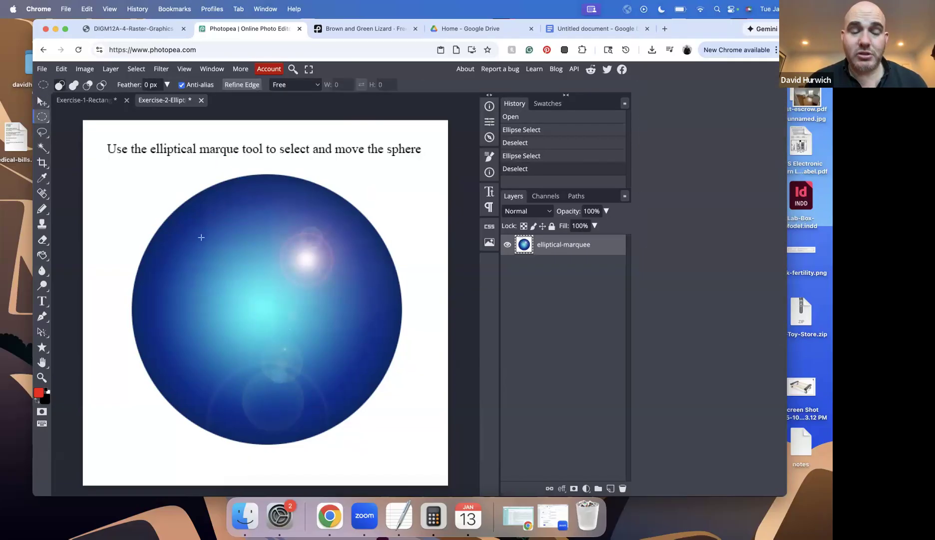
{"action": "left_click_drag", "start_coordinate": [157, 199], "coordinate": [380, 422]}
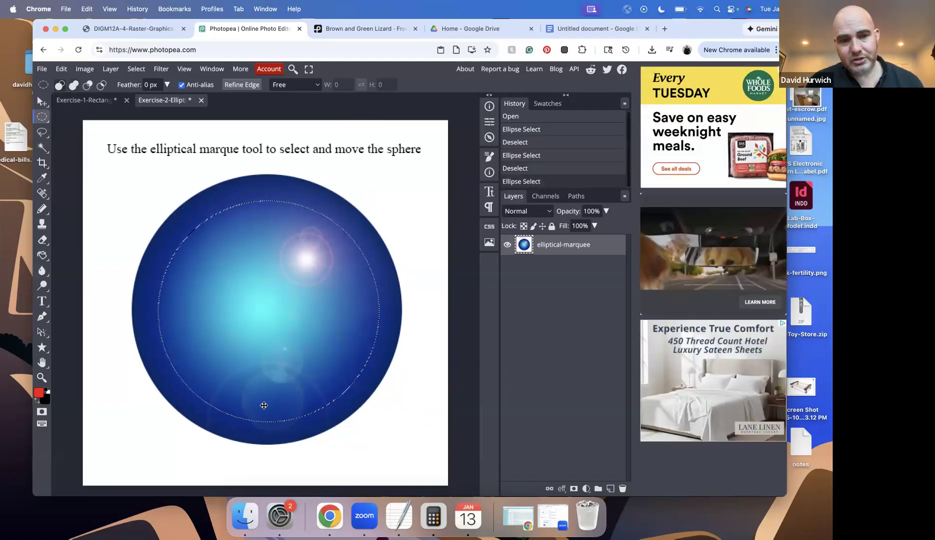
{"action": "left_click", "coordinate": [266, 311]}
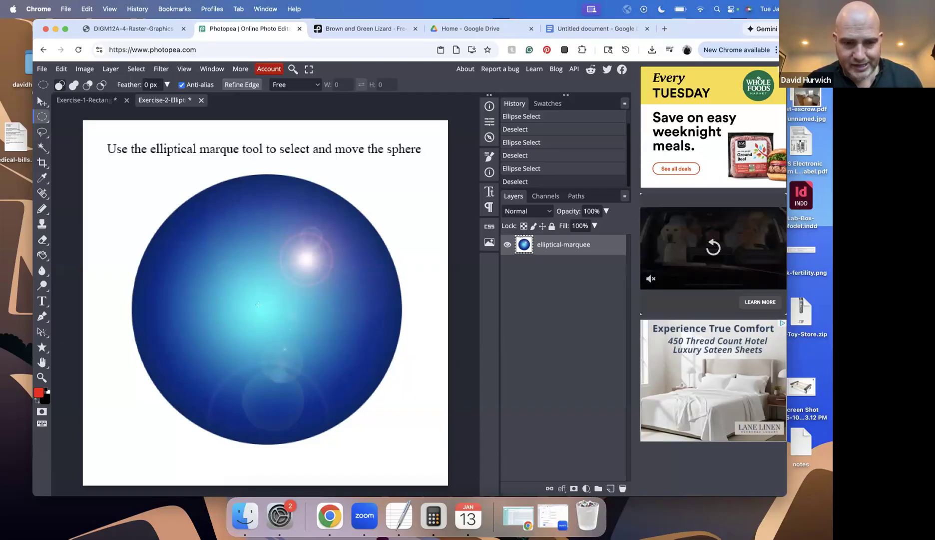
- Draw a circular selection outward from the sphere's centre, try moving its pixels up, undo the move and deselect
{"action": "left_click_drag", "start_coordinate": [258, 303], "coordinate": [382, 443]}
{"action": "left_click", "coordinate": [42, 102]}
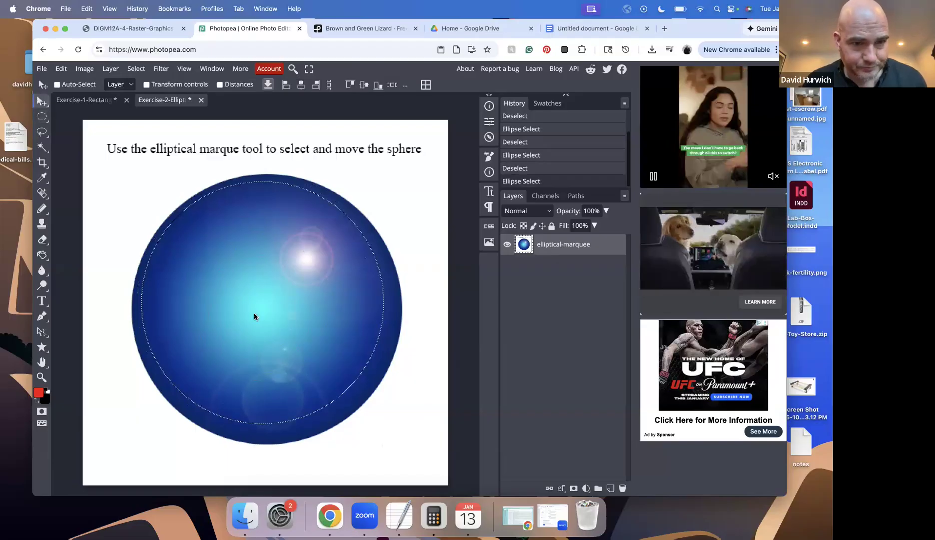
{"action": "left_click_drag", "start_coordinate": [254, 316], "coordinate": [227, 244]}
{"action": "key", "text": "ctrl+z"}
{"action": "key", "text": "ctrl+d"}
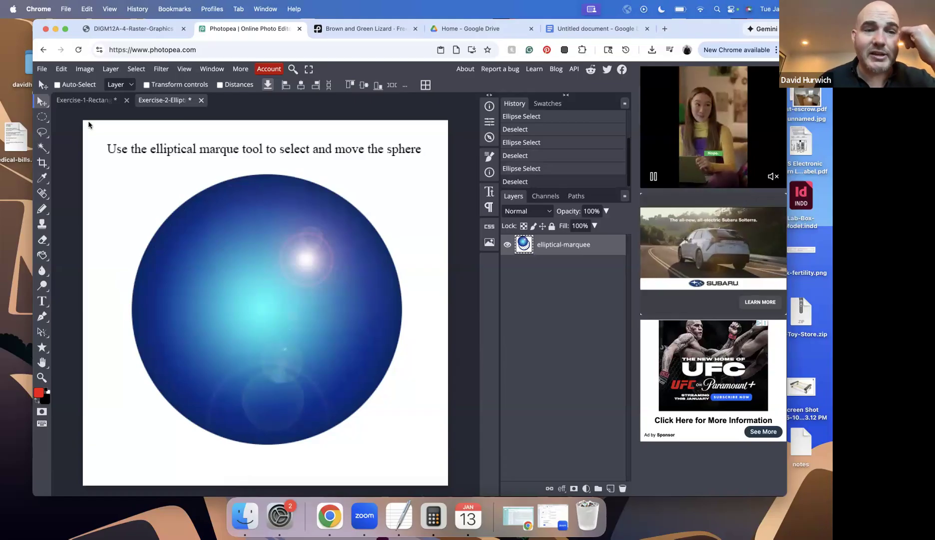
- Undo a trial unfeathered ellipse drawn on the sphere, and set the Ellipse Select feather to 10 px
{"action": "left_click", "coordinate": [42, 117]}
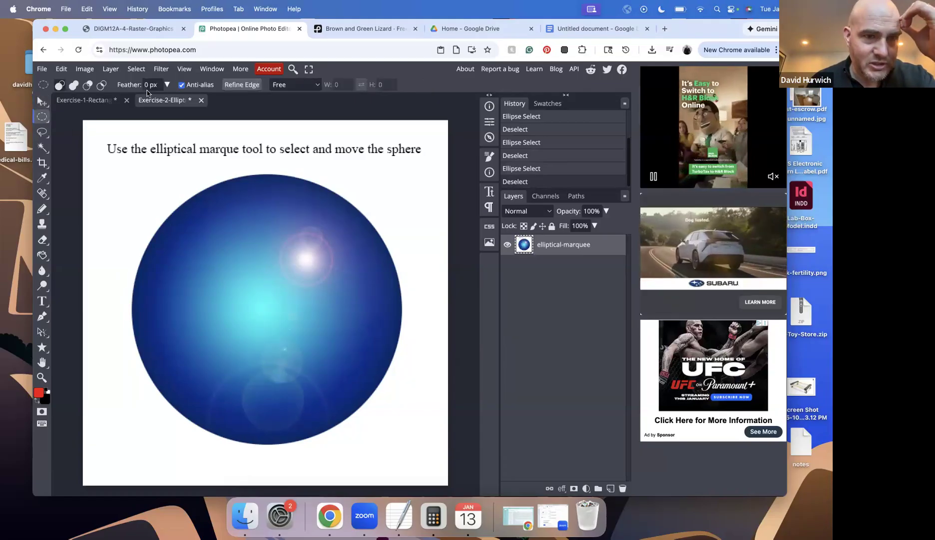
{"action": "left_click", "coordinate": [166, 85]}
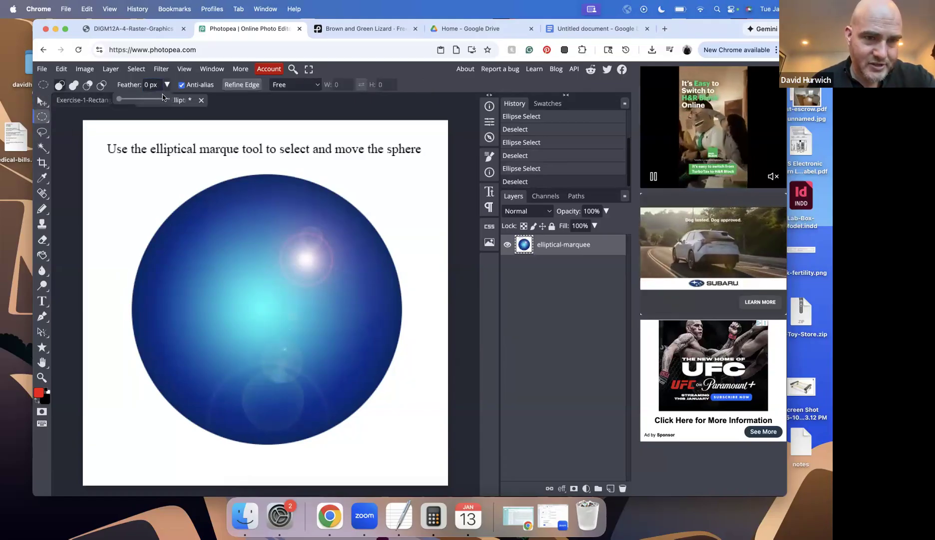
{"action": "left_click", "coordinate": [122, 100]}
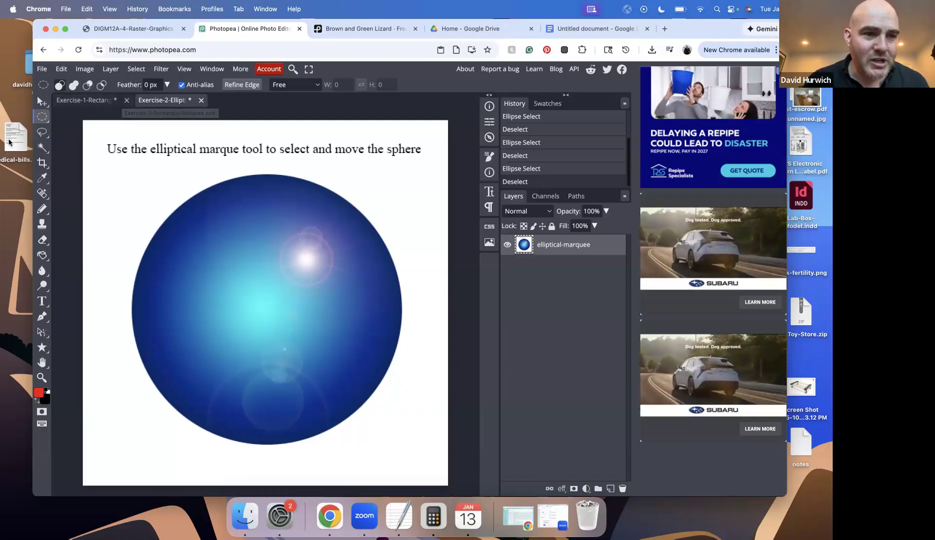
{"action": "mouse_move", "coordinate": [207, 250]}
{"action": "left_mouse_down"}
{"action": "mouse_move", "coordinate": [235, 254]}
{"action": "mouse_move", "coordinate": [274, 325]}
{"action": "left_mouse_up"}
{"action": "key", "text": "super+z"}
{"action": "left_click", "coordinate": [167, 84]}
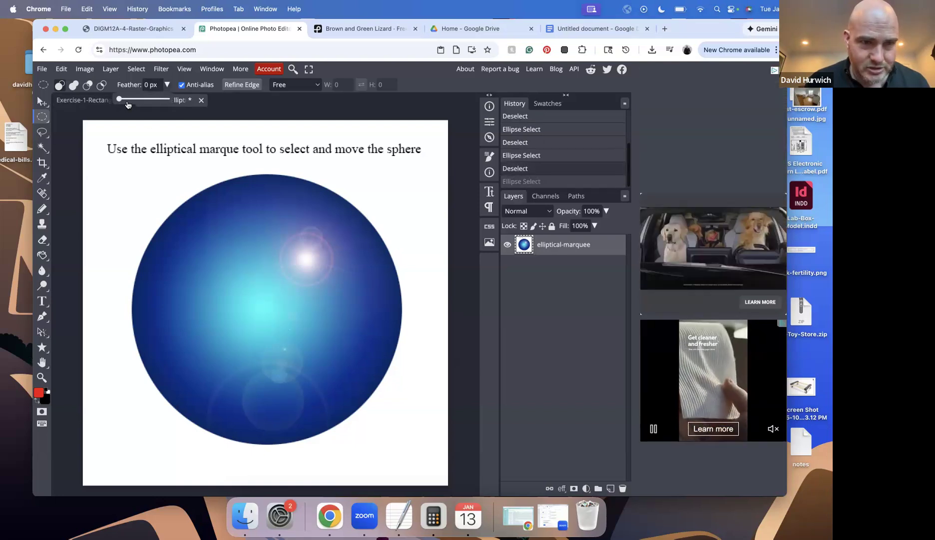
{"action": "left_click_drag", "start_coordinate": [120, 100], "coordinate": [123, 100]}
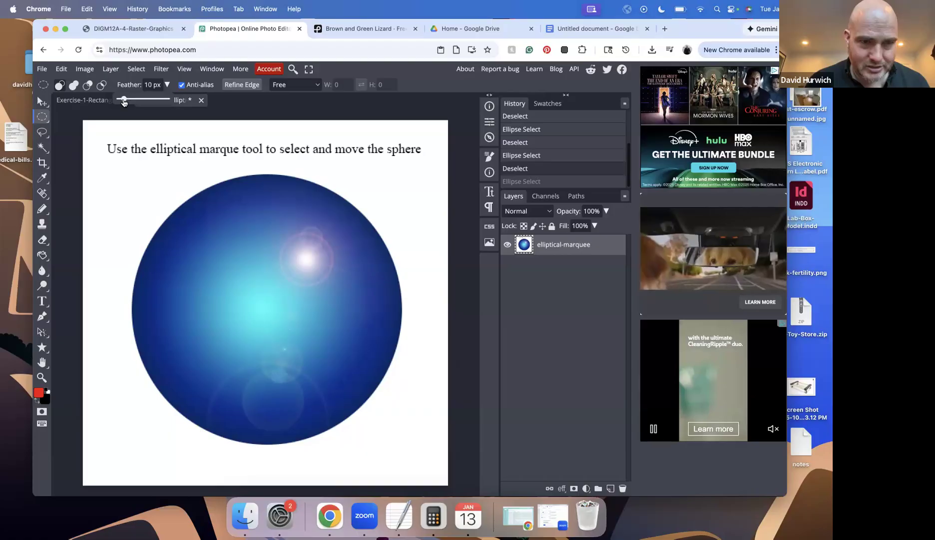
- Draw a feathered circular selection in the sphere's middle and move its pixels up and to the left
{"action": "left_click_drag", "start_coordinate": [199, 231], "coordinate": [342, 375]}
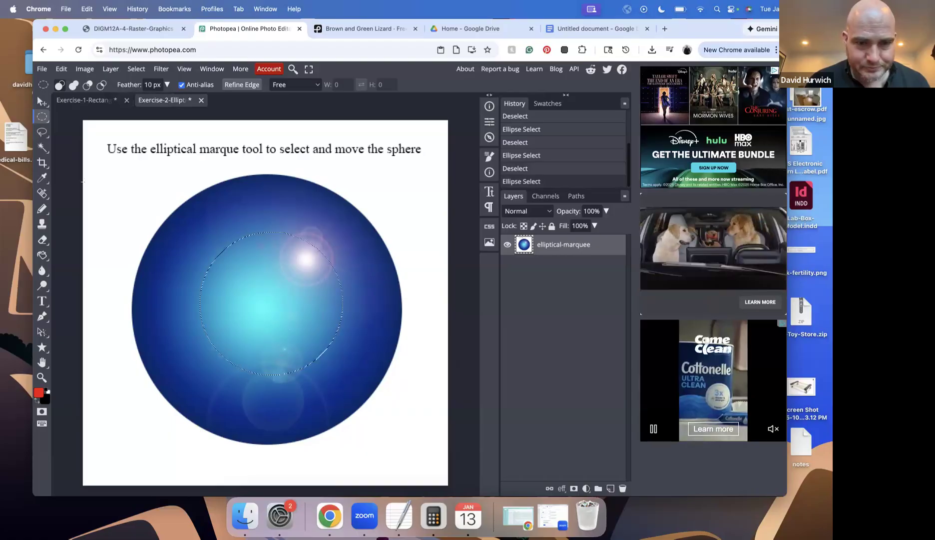
{"action": "key", "text": "v"}
{"action": "left_click_drag", "start_coordinate": [284, 284], "coordinate": [197, 230]}
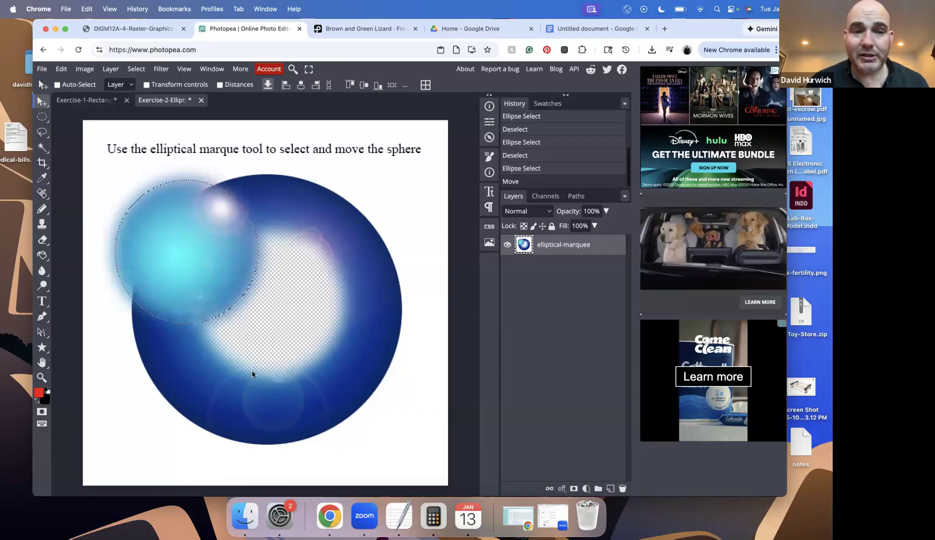
- Undo moving the feathered circle's pixels and clear the selection on the sphere
{"action": "key", "text": "super+d"}
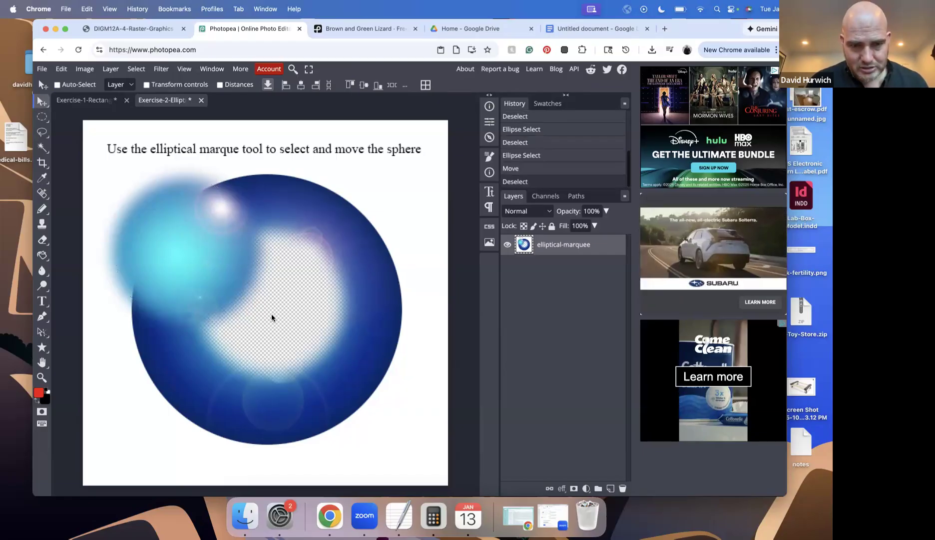
{"action": "key", "text": "super+z"}
{"action": "key", "text": "super+z"}
{"action": "key", "text": "super+d"}
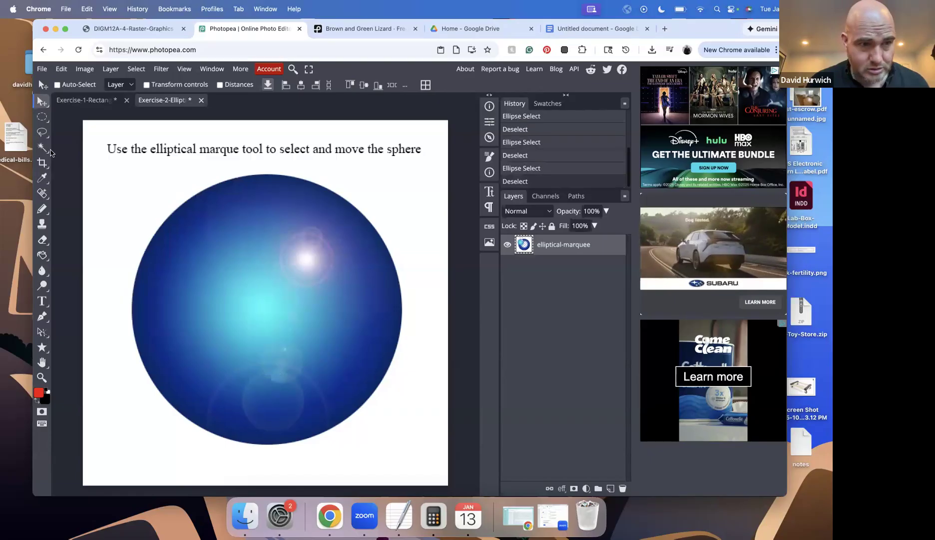
- Set the Ellipse Select feather to 0 px
{"action": "left_click", "coordinate": [43, 118]}
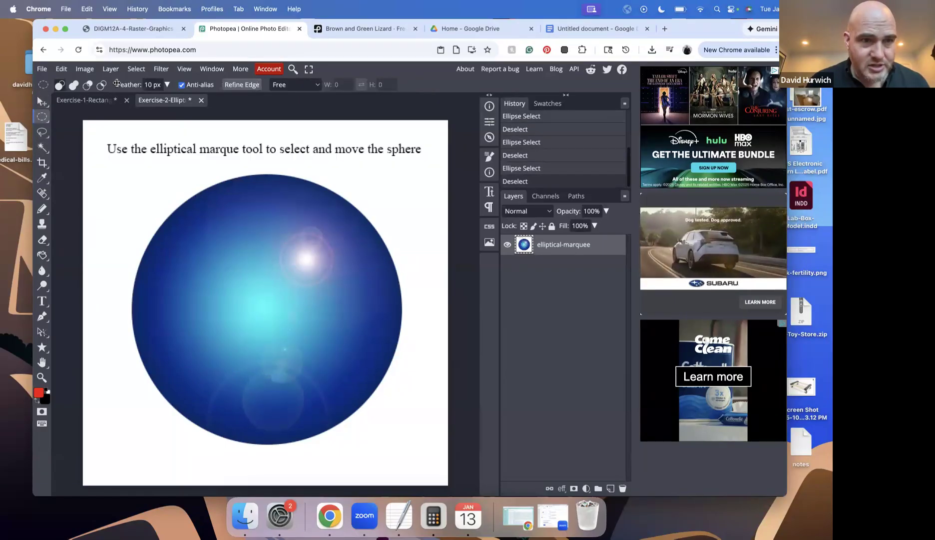
{"action": "left_click", "coordinate": [166, 86]}
{"action": "left_click_drag", "start_coordinate": [123, 99], "coordinate": [119, 99]}
- Try moving the pixels of an unfeathered circular selection in the sphere's middle up and to the left, and undo the move and selection
{"action": "left_click_drag", "start_coordinate": [276, 295], "coordinate": [326, 348]}
{"action": "key", "text": "v"}
{"action": "left_click_drag", "start_coordinate": [265, 328], "coordinate": [179, 275]}
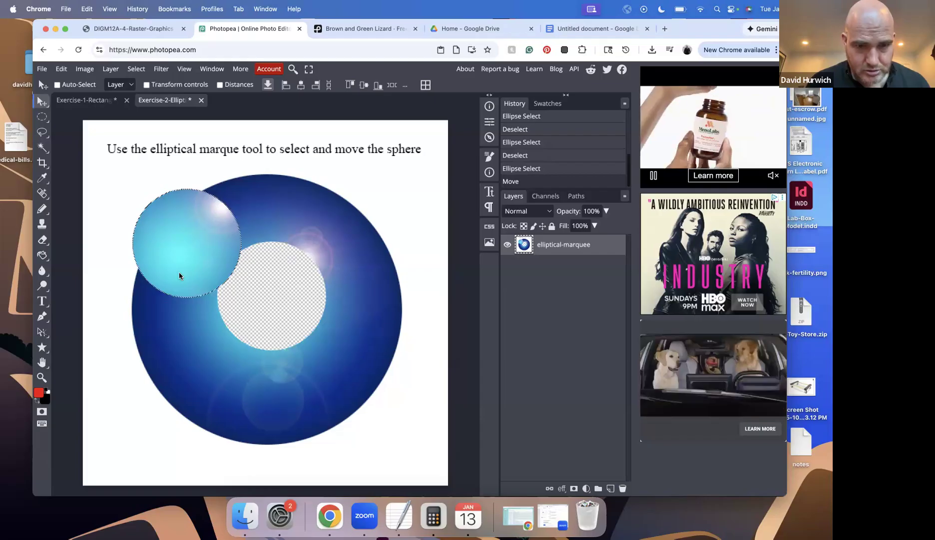
{"action": "key", "text": "super+z"}
{"action": "key", "text": "super+z"}
- Draw a series of elliptical selections on the sphere, each replacing the previous one, ending with a tall ellipse left of the highlight
{"action": "left_click", "coordinate": [43, 118]}
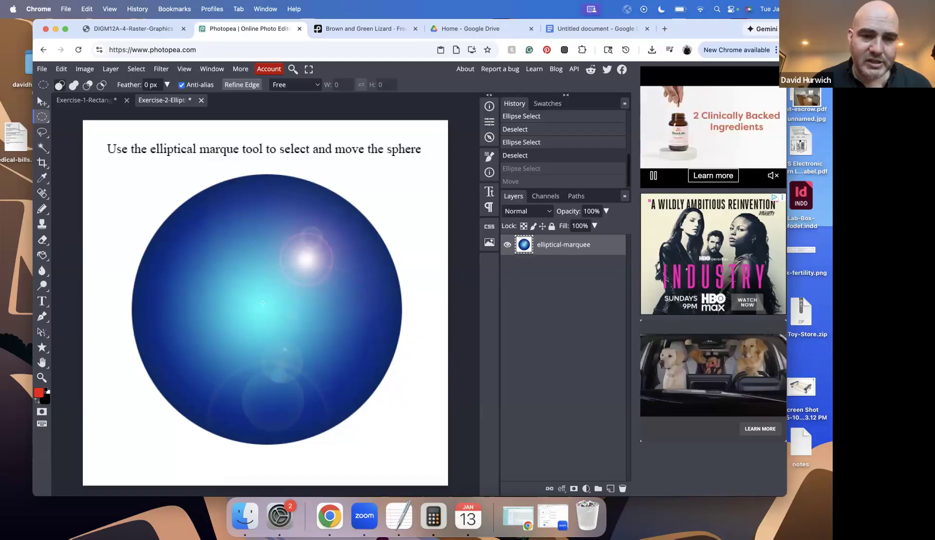
{"action": "left_click_drag", "start_coordinate": [261, 306], "coordinate": [322, 365]}
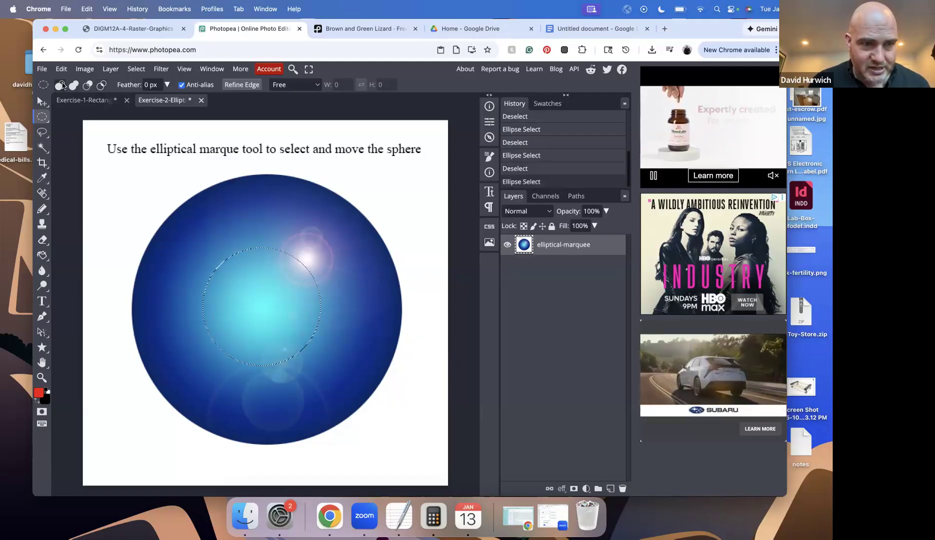
{"action": "mouse_move", "coordinate": [199, 221]}
{"action": "left_mouse_down"}
{"action": "mouse_move", "coordinate": [298, 337]}
{"action": "mouse_move", "coordinate": [308, 330]}
{"action": "left_mouse_up"}
{"action": "left_click_drag", "start_coordinate": [372, 295], "coordinate": [222, 398]}
{"action": "left_click_drag", "start_coordinate": [255, 348], "coordinate": [155, 315]}
{"action": "left_click_drag", "start_coordinate": [333, 258], "coordinate": [184, 353]}
{"action": "left_click_drag", "start_coordinate": [199, 218], "coordinate": [288, 338]}
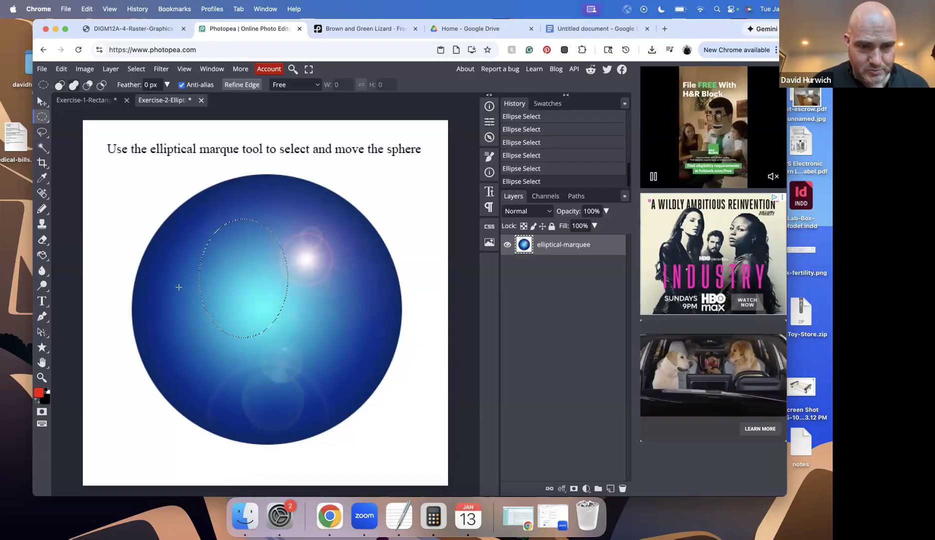
- Add four overlapping ellipses around the existing elliptical selection to form a cloud-shaped selection
{"action": "left_click_drag", "start_coordinate": [161, 268], "coordinate": [238, 355]}
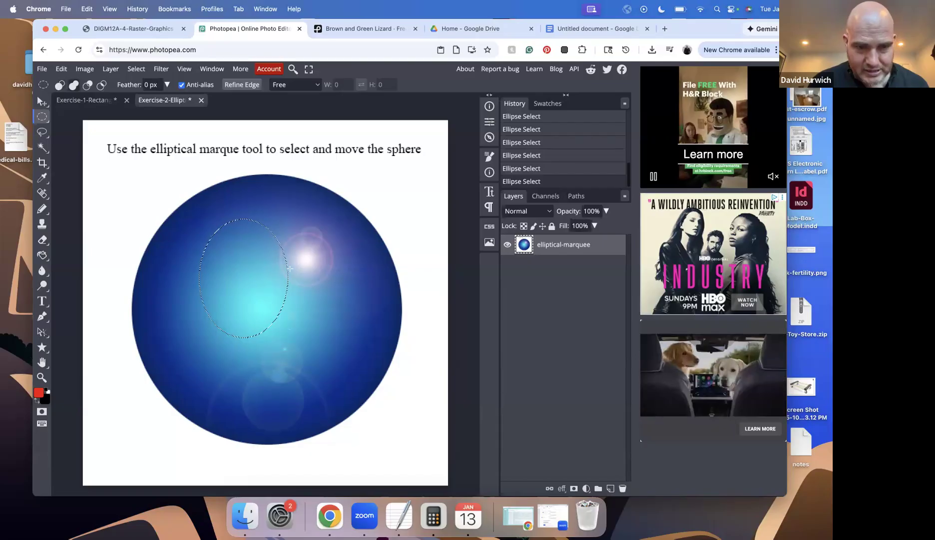
{"action": "left_click_drag", "start_coordinate": [321, 355], "coordinate": [235, 273]}
{"action": "left_click_drag", "start_coordinate": [327, 215], "coordinate": [256, 301]}
{"action": "left_click_drag", "start_coordinate": [174, 192], "coordinate": [290, 282]}
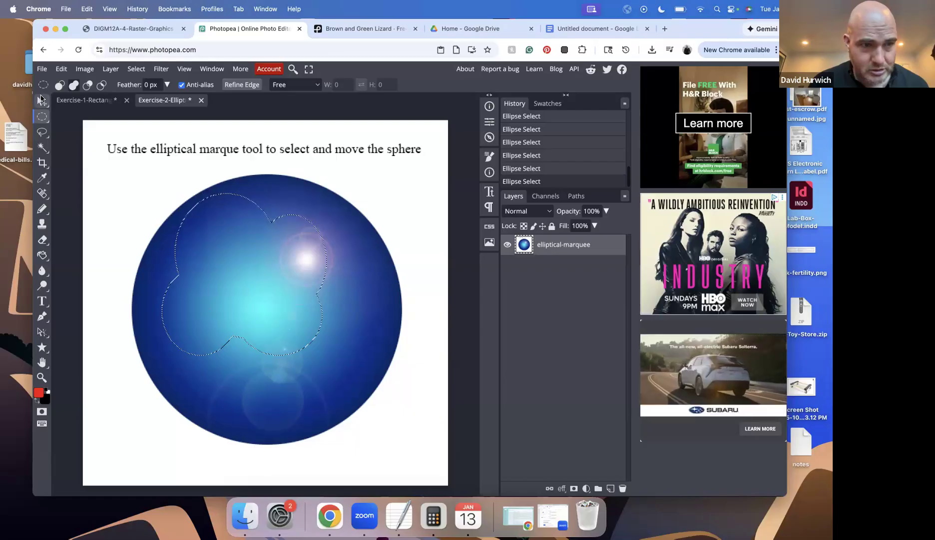
- Try moving the cloud-shaped selection's pixels up and to the left, and undo the move
{"action": "left_click", "coordinate": [41, 102]}
{"action": "left_click_drag", "start_coordinate": [224, 252], "coordinate": [116, 189]}
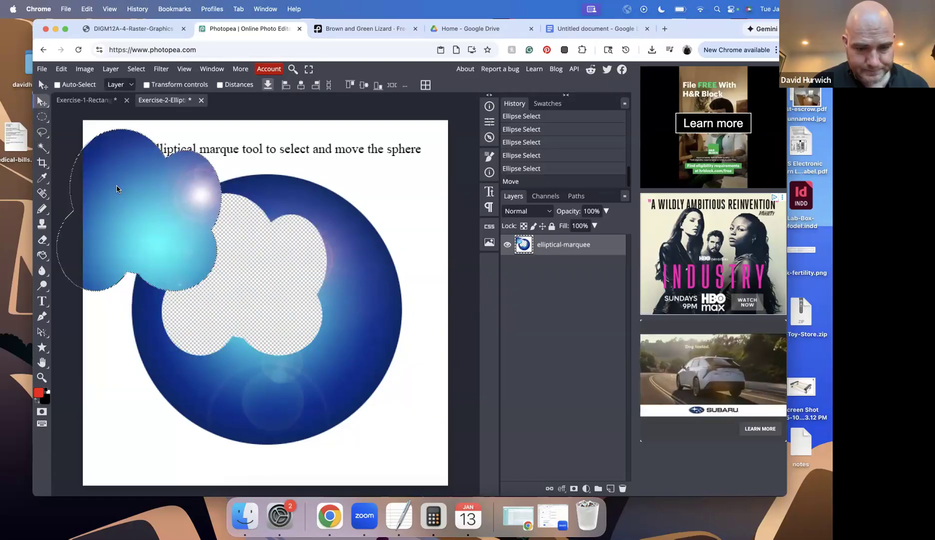
{"action": "key", "text": "super+z"}
- Subtract several circles from the interior and edges of the cloud-shaped selection, and move the remaining selected pixels right, partly off the canvas
{"action": "left_click", "coordinate": [40, 116]}
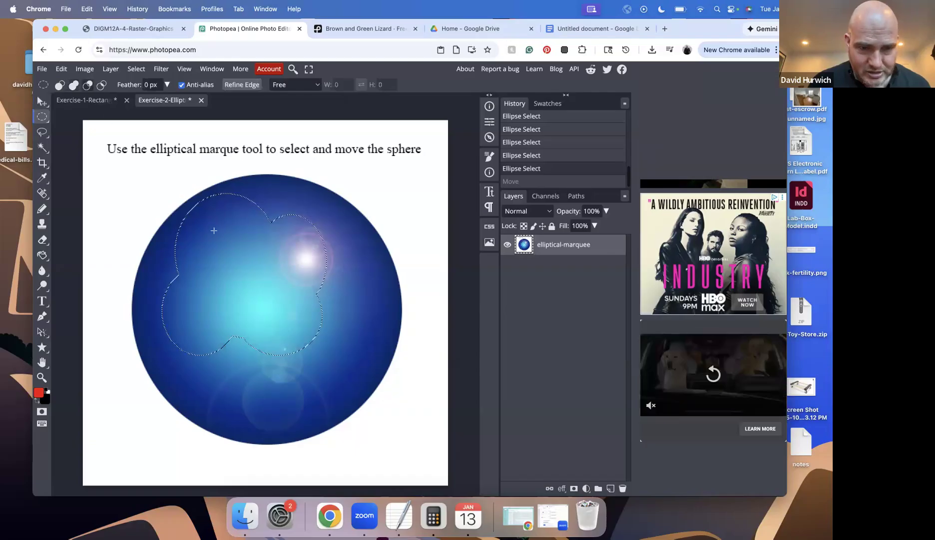
{"action": "left_click", "coordinate": [209, 310]}
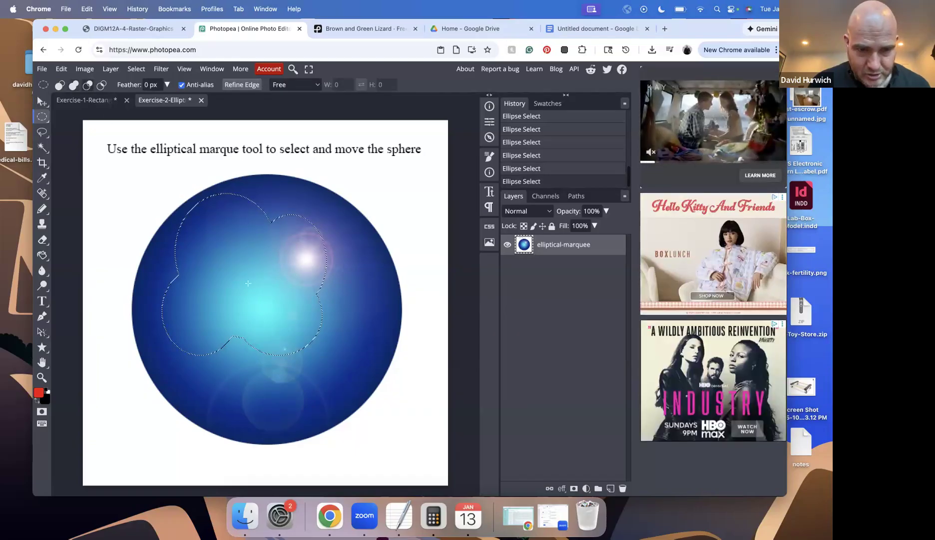
{"action": "left_click_drag", "start_coordinate": [207, 235], "coordinate": [248, 284]}
{"action": "left_click_drag", "start_coordinate": [186, 303], "coordinate": [227, 345]}
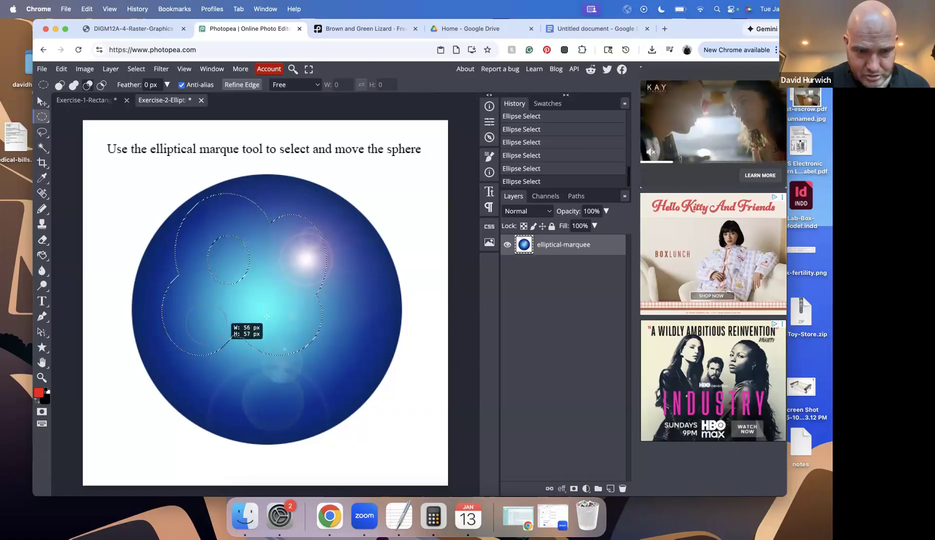
{"action": "left_click_drag", "start_coordinate": [272, 305], "coordinate": [308, 335]}
{"action": "left_click_drag", "start_coordinate": [272, 274], "coordinate": [362, 360]}
{"action": "left_click_drag", "start_coordinate": [196, 164], "coordinate": [282, 245]}
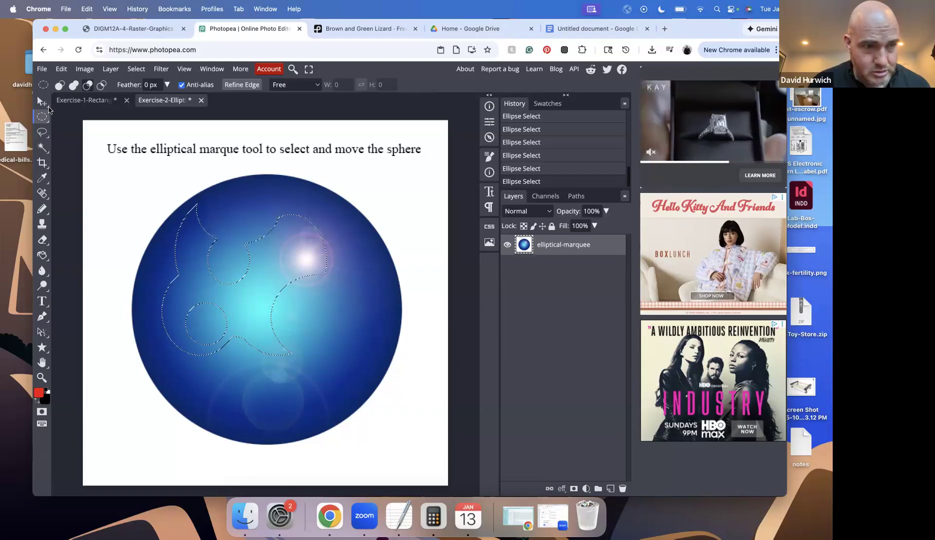
{"action": "left_click", "coordinate": [42, 102]}
{"action": "left_click_drag", "start_coordinate": [257, 312], "coordinate": [518, 305]}
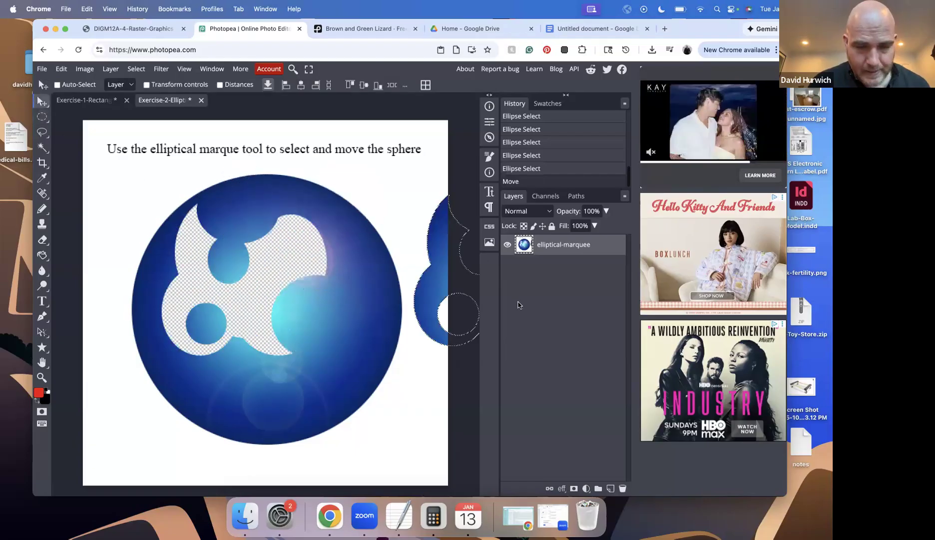